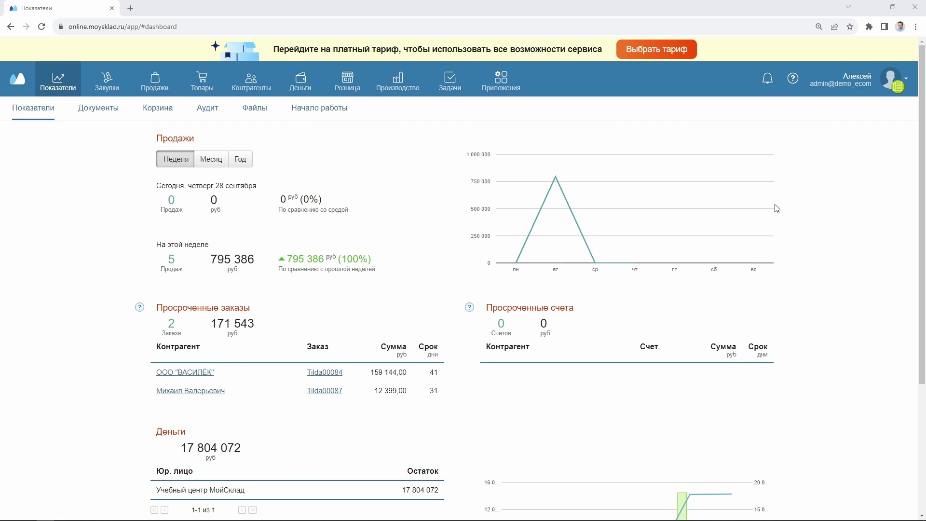
Go from the dashboard to the Товары tab to list the 19 stationery goods and services
left_click(202, 80)
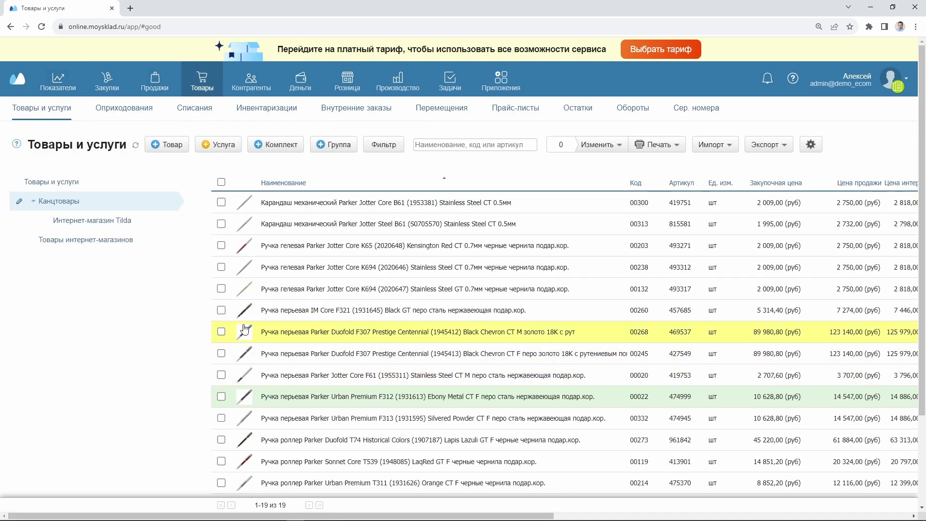
scroll(341, 283, "down", 2)
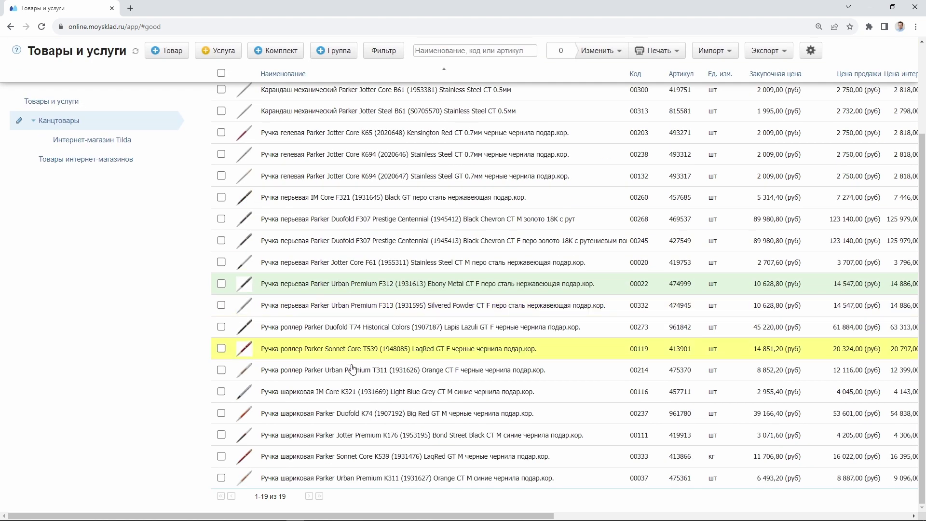
scroll(366, 424, "up", 1)
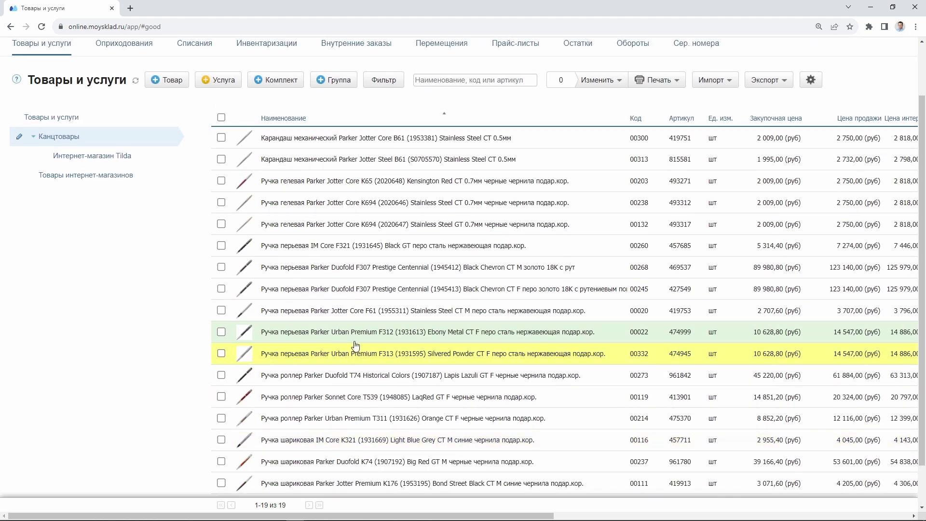
left_click(351, 289)
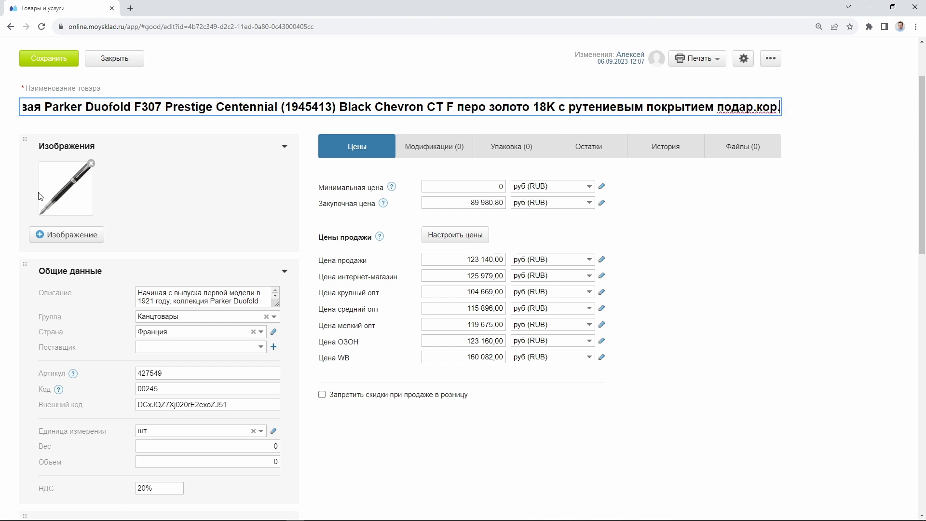
left_click(462, 292)
left_click(465, 309)
left_click_drag(467, 325, 485, 324)
left_click(464, 292)
left_click(465, 308)
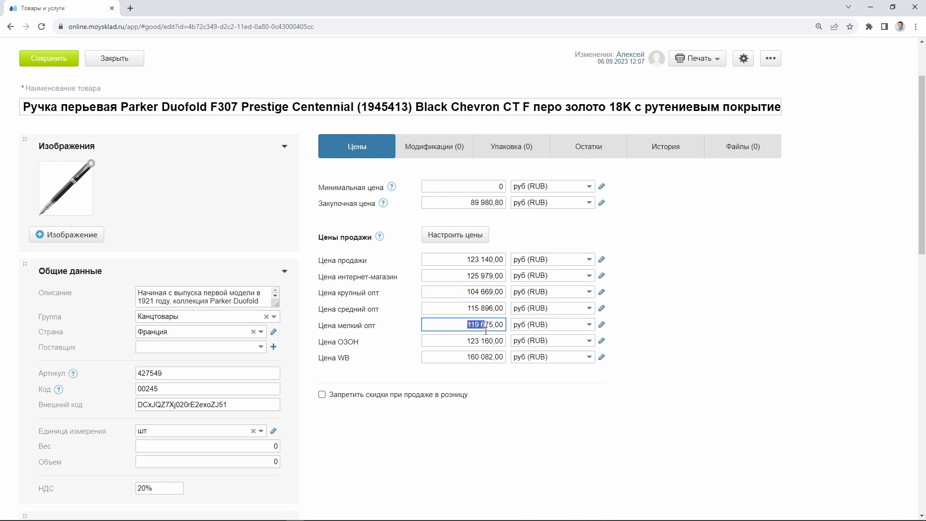
left_click(114, 60)
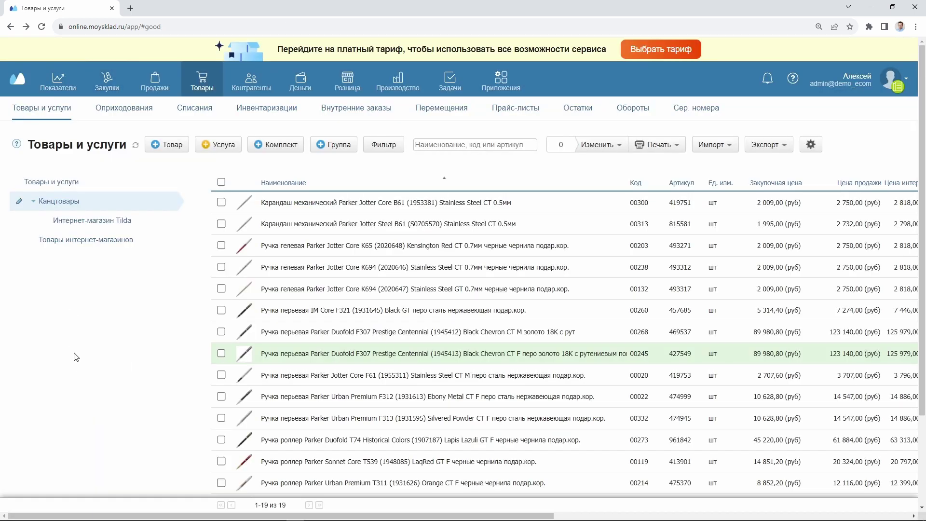
Open the company settings from the account menu and view the Склады warehouse list
left_click(863, 83)
left_click(854, 124)
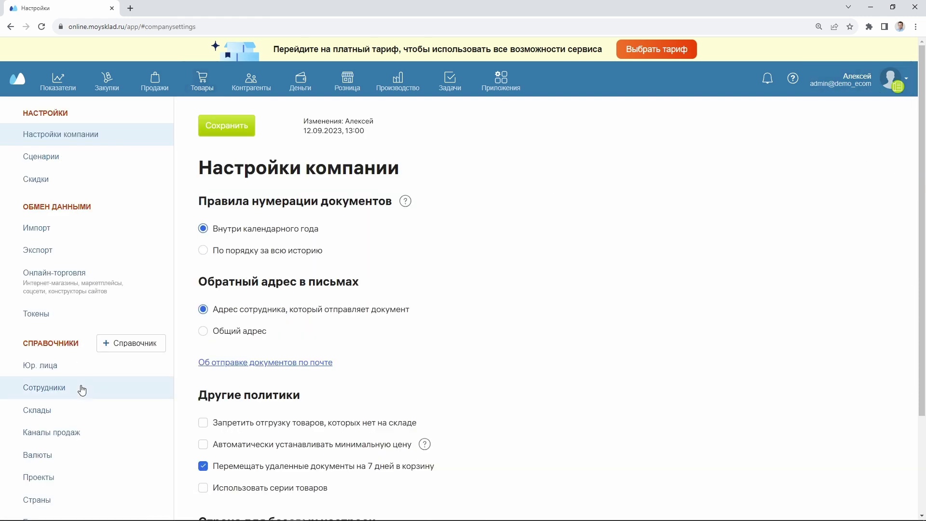
left_click(35, 411)
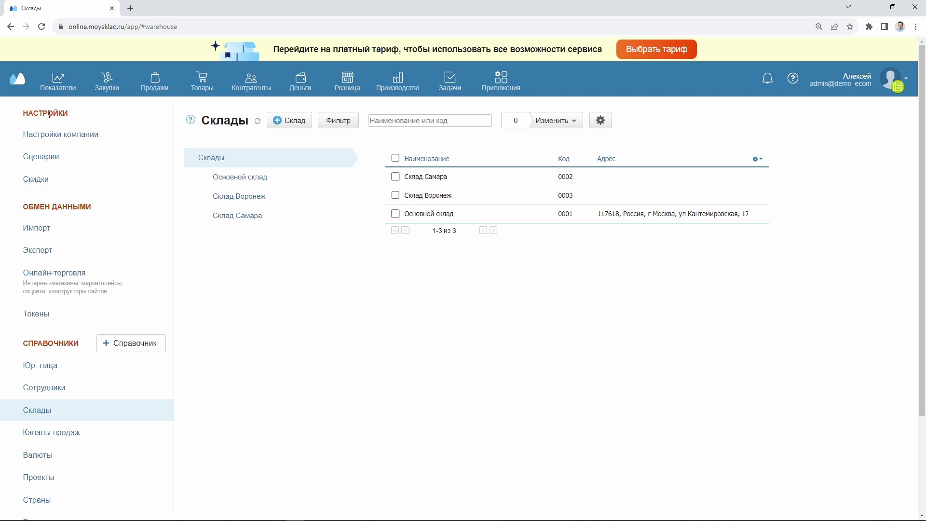
Return to the settings and open the Контрагенты list filtered to Оптовики
left_click(10, 26)
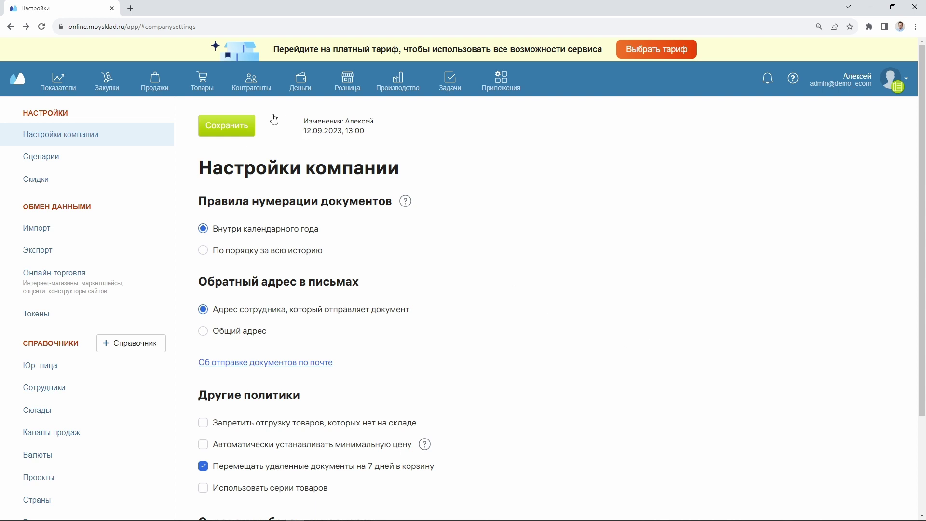
mouse_move(236, 79)
left_click(42, 109)
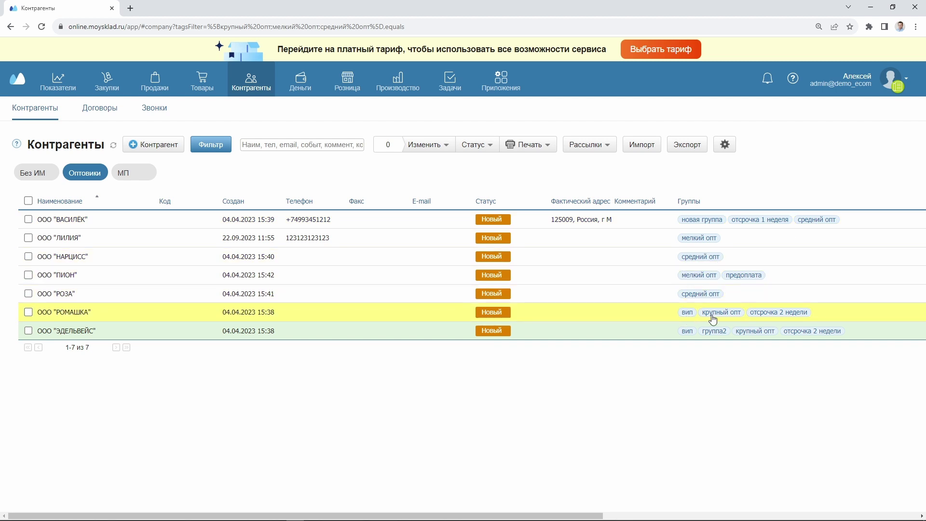
Confirm ООО "ПИОН" keeps Цена мелкий опт, close its card and go to Приложения
left_click(635, 278)
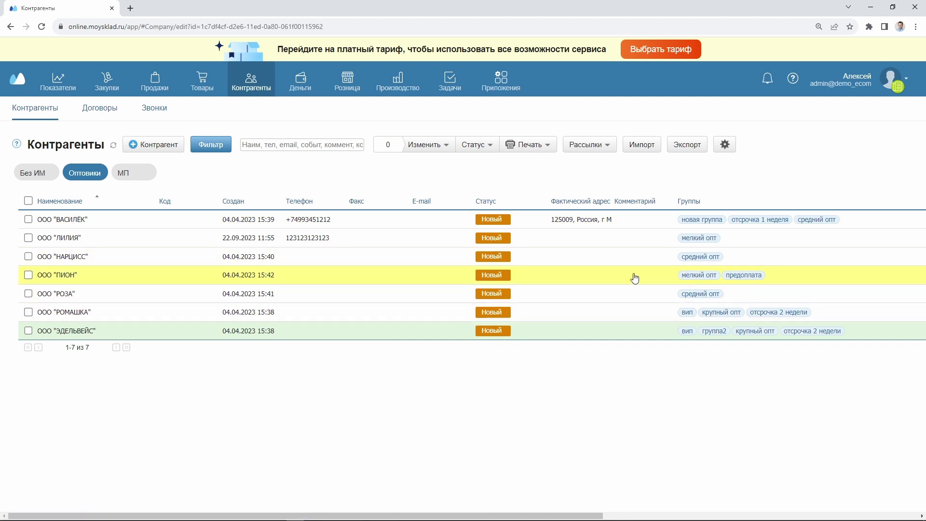
scroll(194, 239, "down", 6)
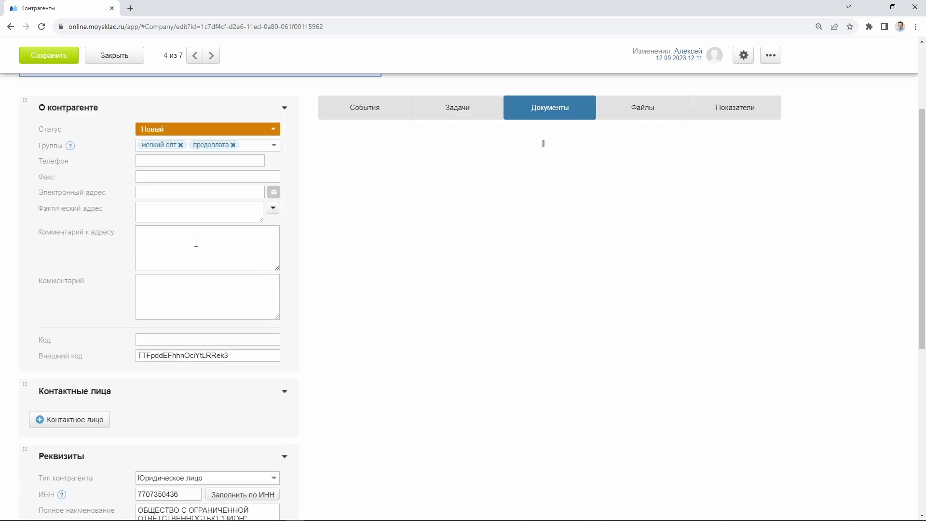
scroll(147, 263, "down", 1)
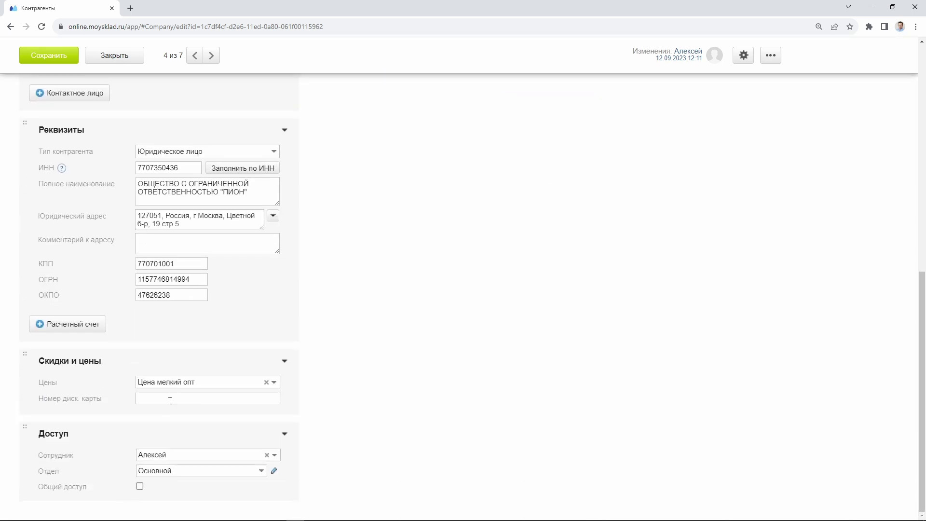
left_click(141, 380)
left_click(205, 381)
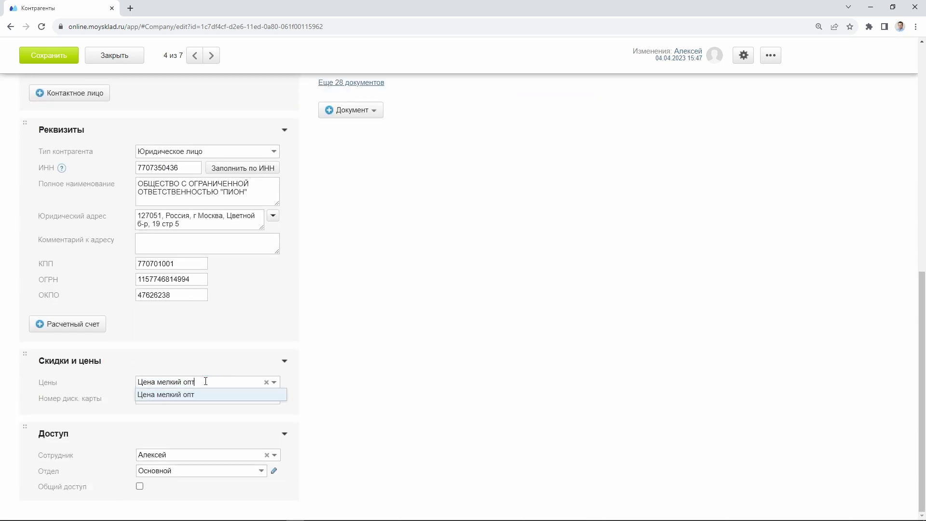
left_click(99, 382)
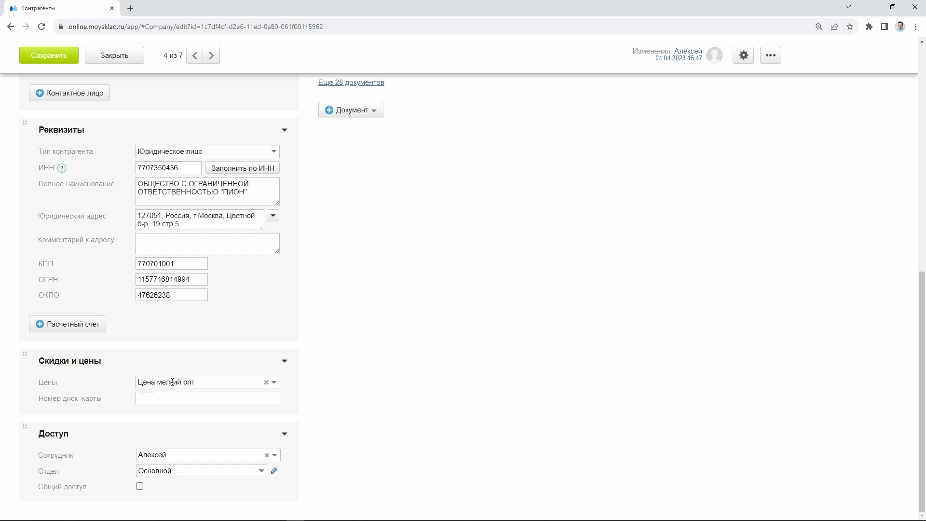
scroll(172, 382, "up", 10)
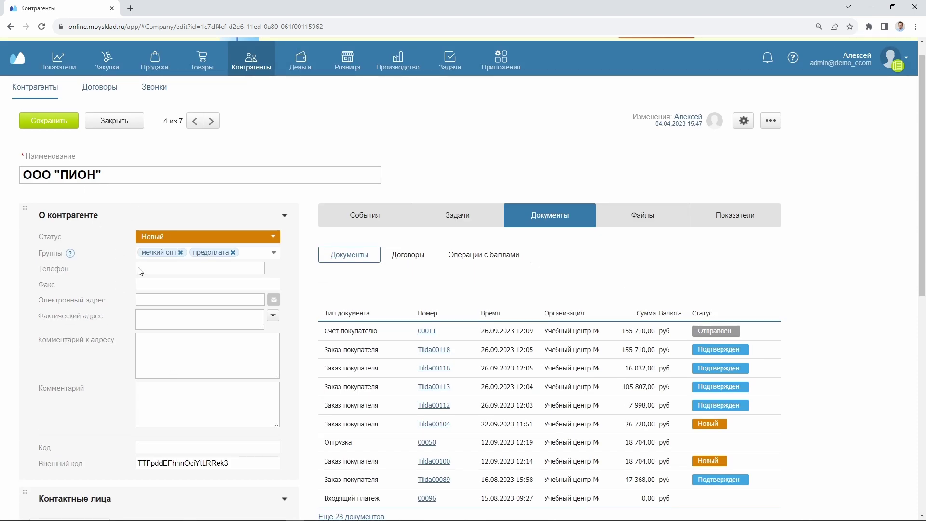
left_click(109, 123)
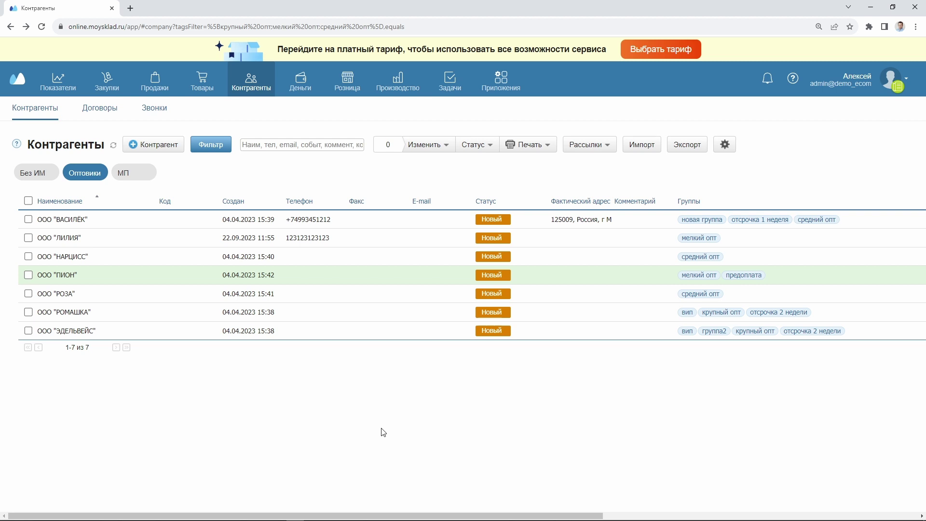
left_click(497, 81)
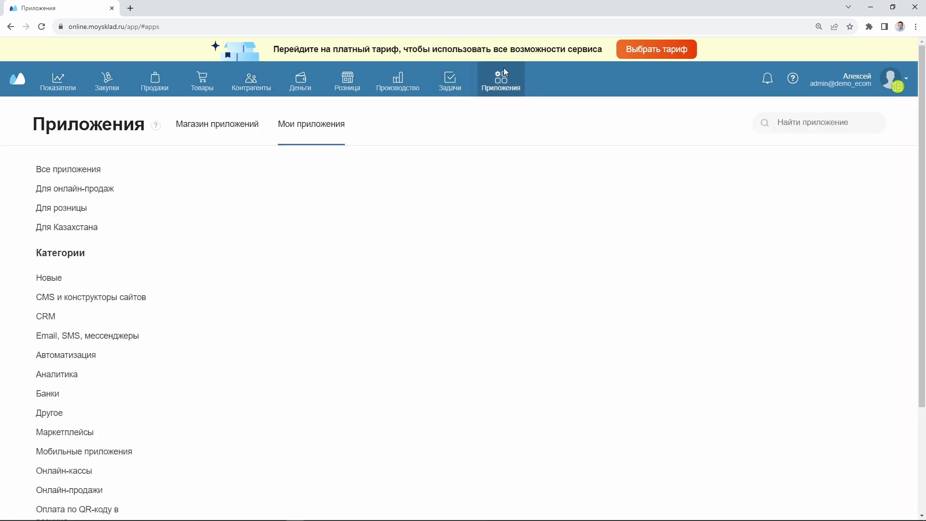
Browse the Магазин приложений categories for online sales, retail and all apps
left_click(189, 131)
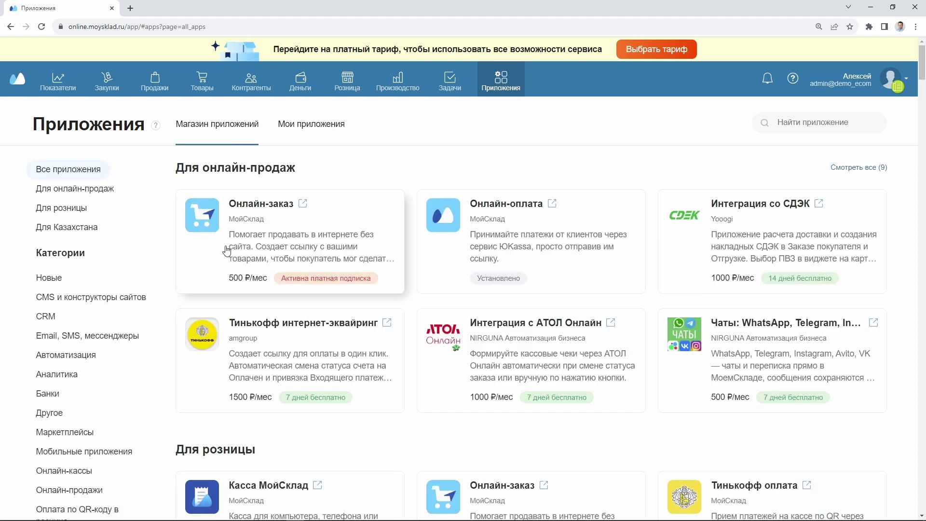
left_click(101, 188)
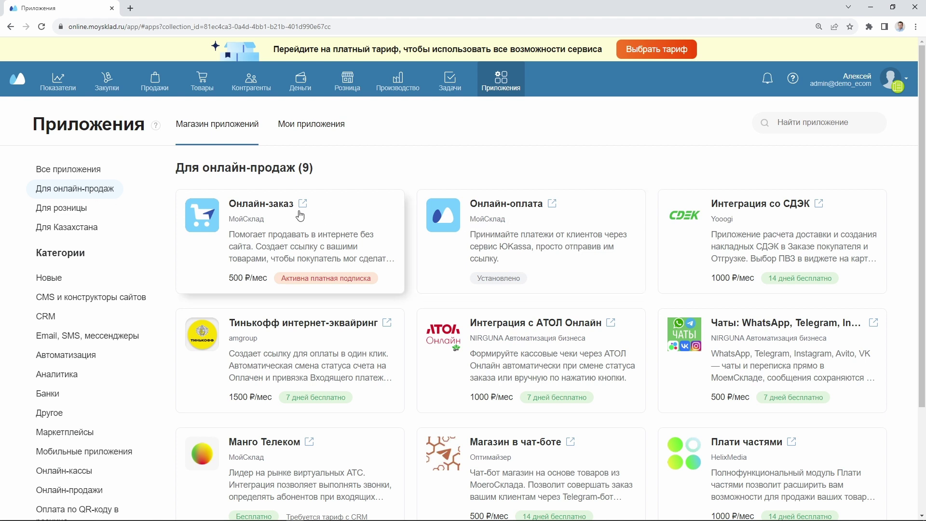
left_click(56, 209)
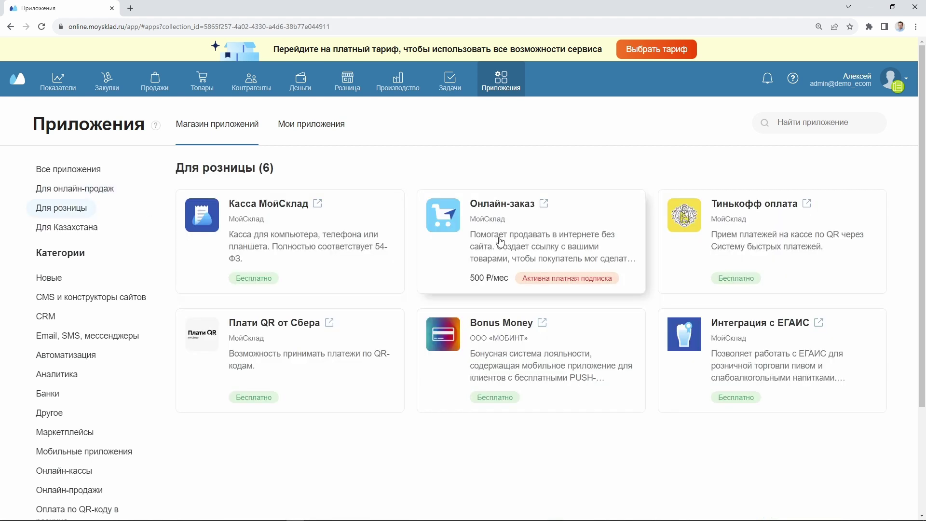
left_click(80, 189)
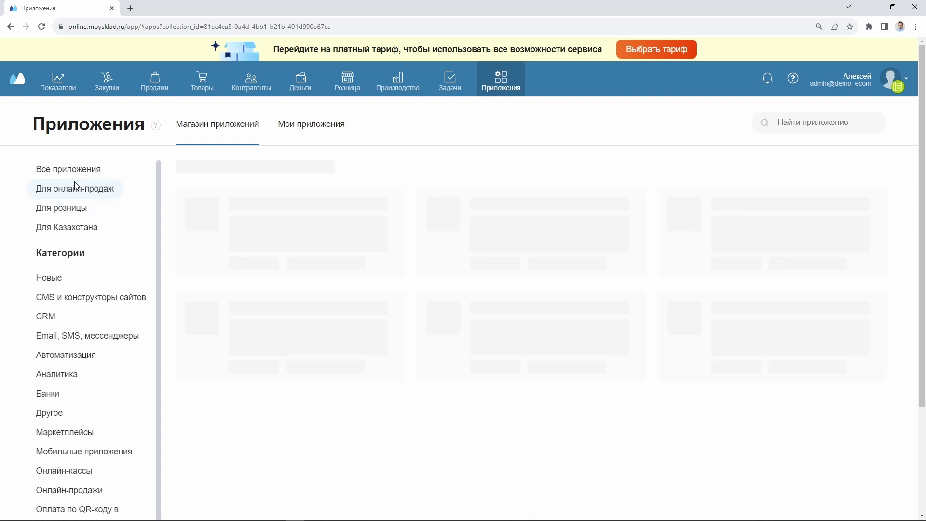
left_click(75, 173)
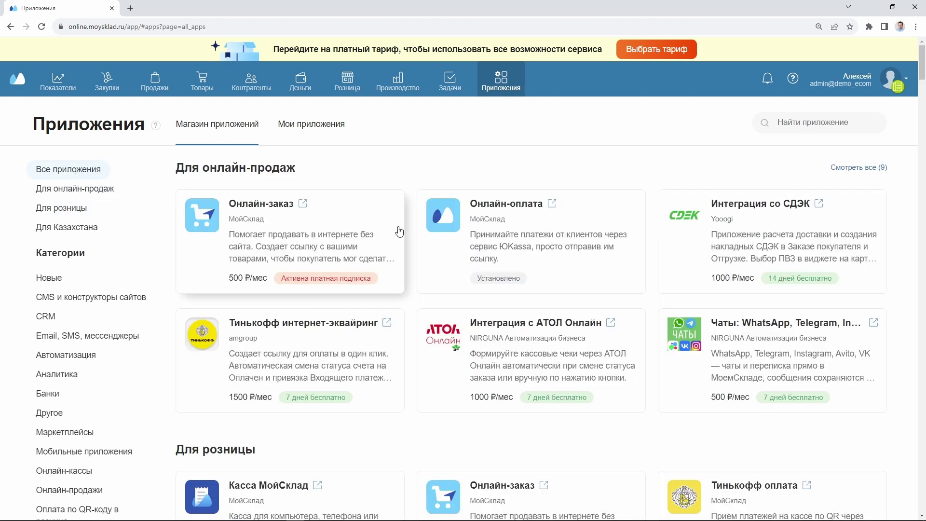
Install the Онлайн-заказ app and open it to its empty catalogue links page
left_click(301, 237)
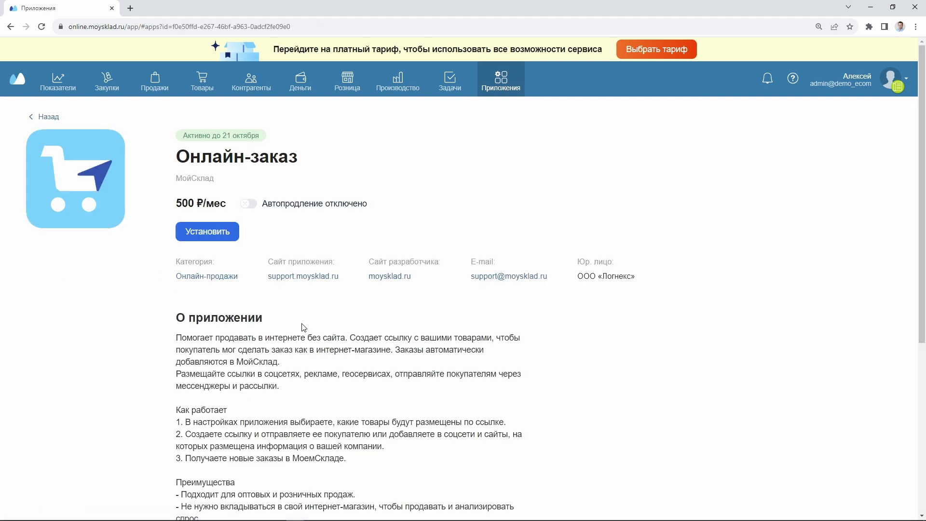
left_click(216, 239)
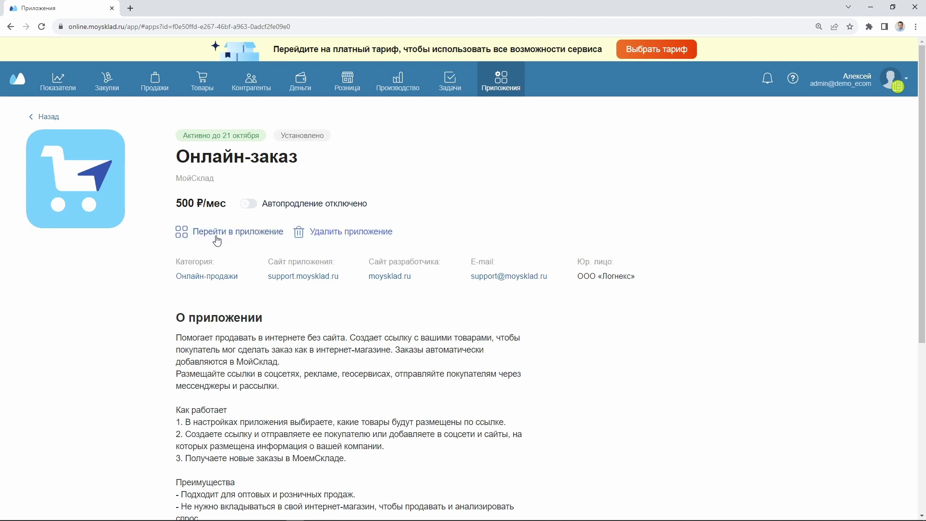
left_click(230, 235)
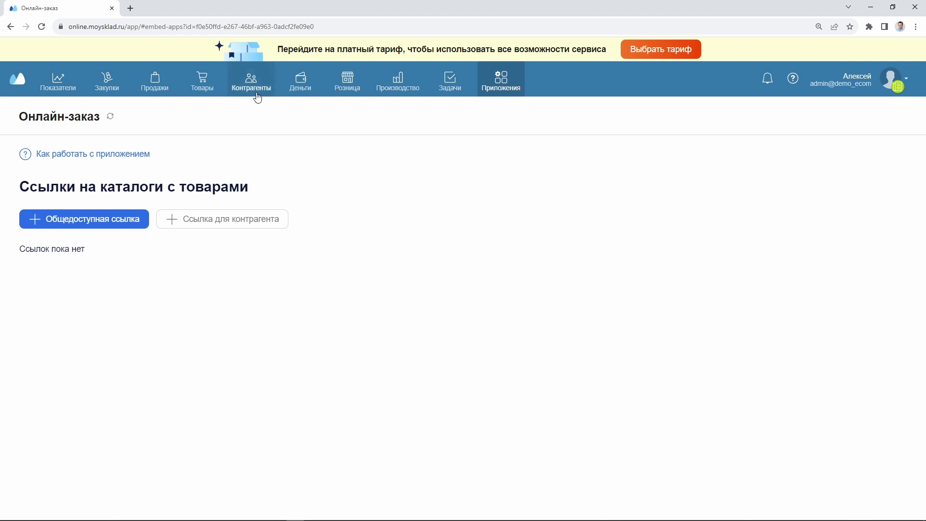
Open ООО "ЛИЛИЯ" from Контрагенты and begin a new Ссылка для контрагента link
mouse_move(257, 97)
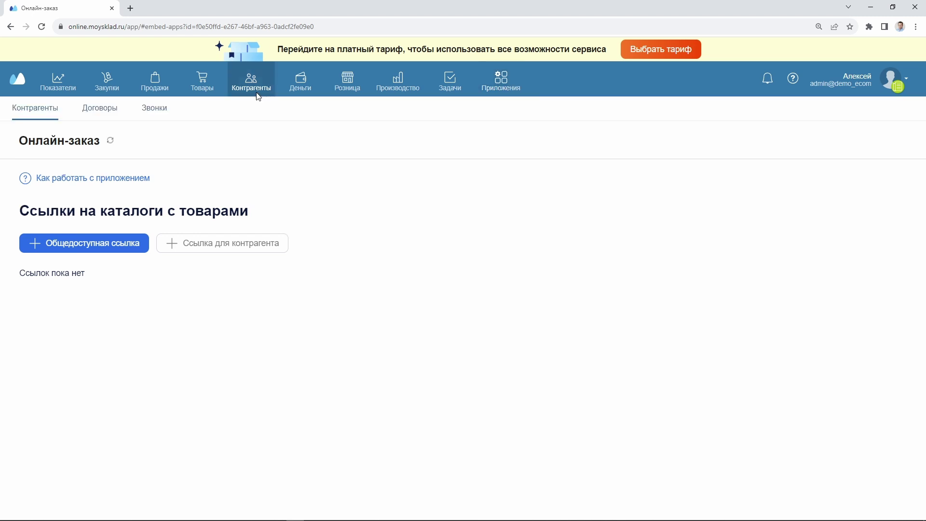
left_click(30, 108)
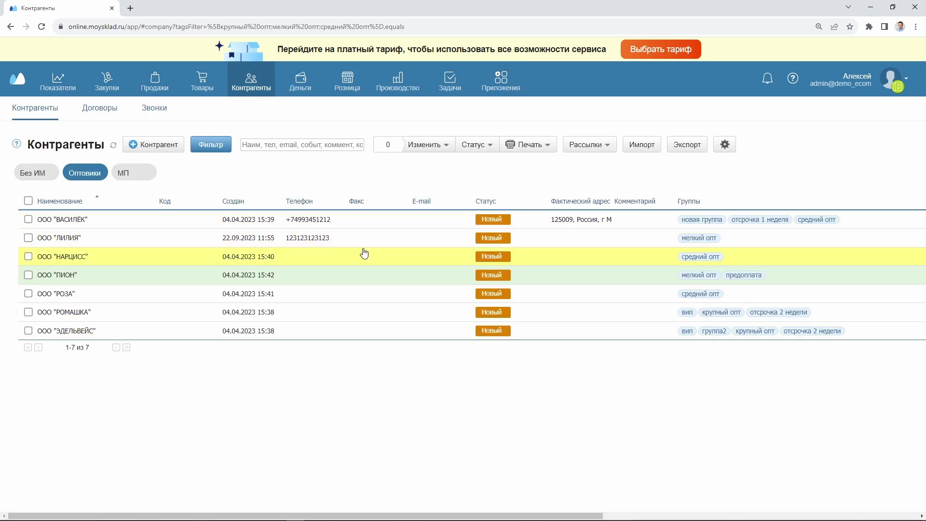
left_click(365, 239)
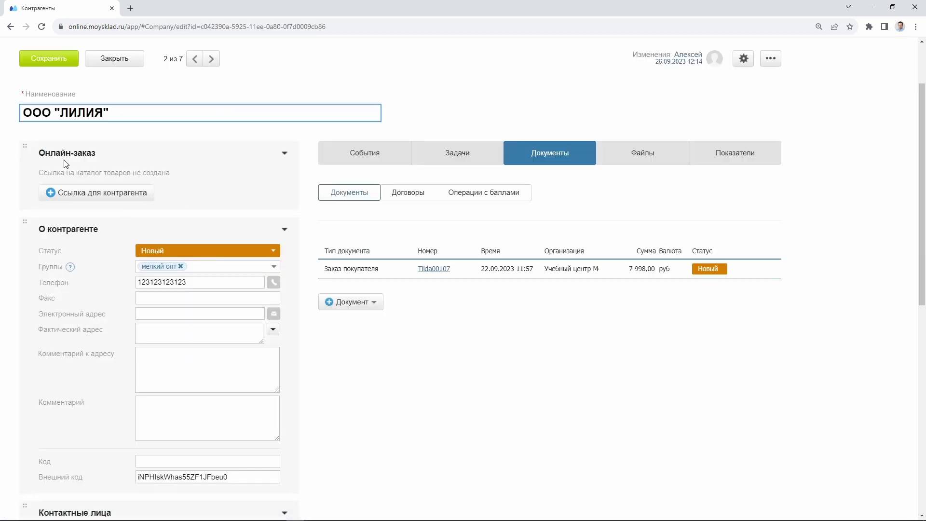
left_click(92, 197)
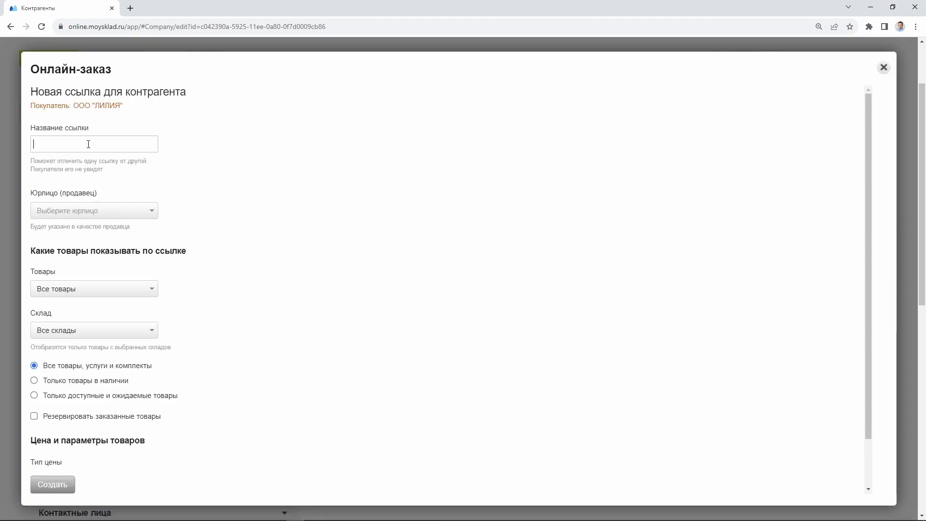
Name the link Лилия and set the Юрлицо to Учебный центр МойСклад
type("Лилия")
left_click(94, 215)
left_click(95, 226)
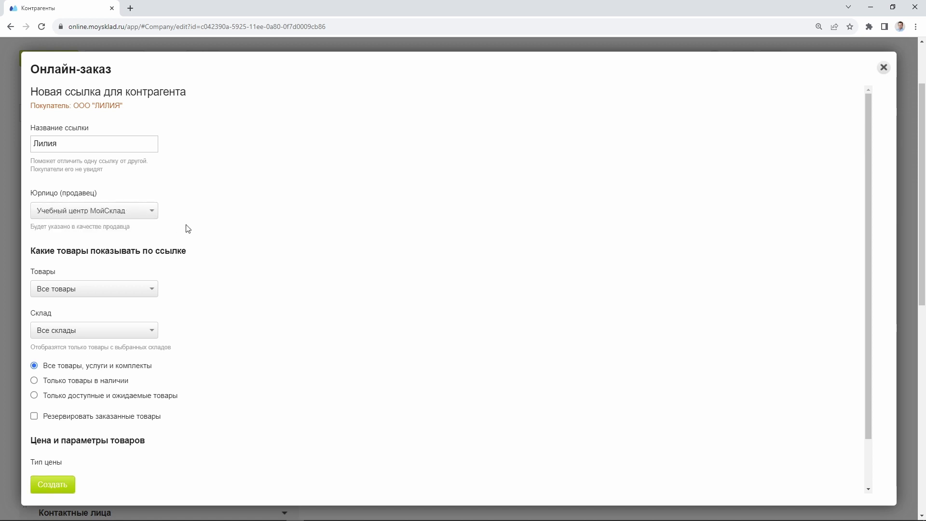
Include the Канцтовары, Интернет-магазин Tilda and Товары интернет-магазинов product groups
scroll(225, 244, "down", 1)
left_click(130, 236)
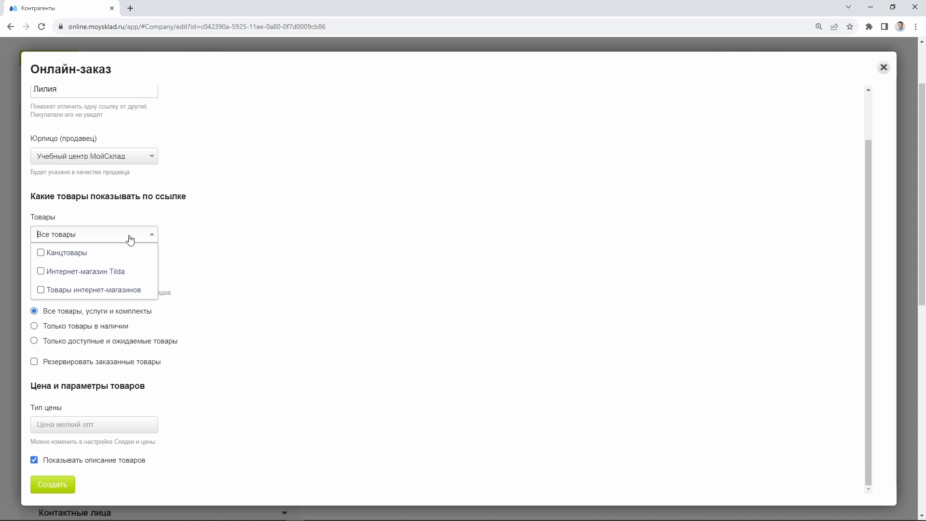
left_click(41, 253)
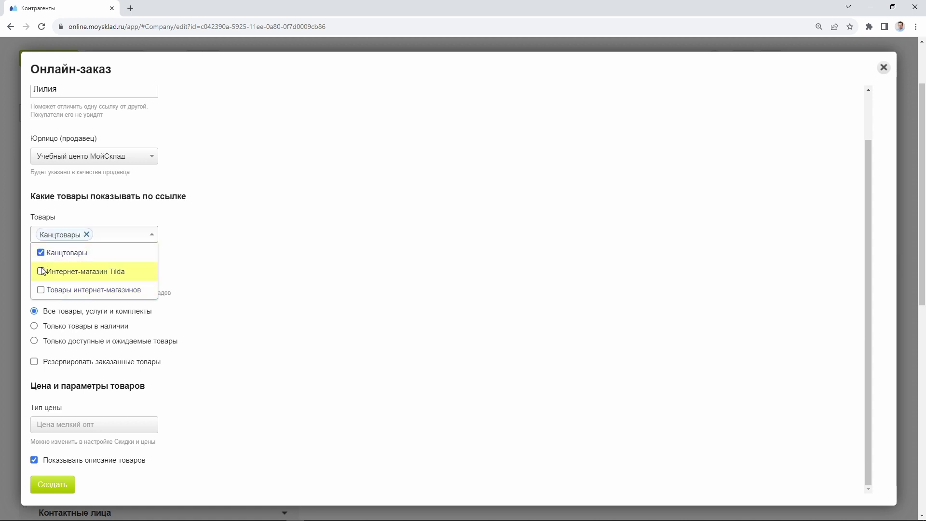
left_click(41, 271)
left_click(41, 289)
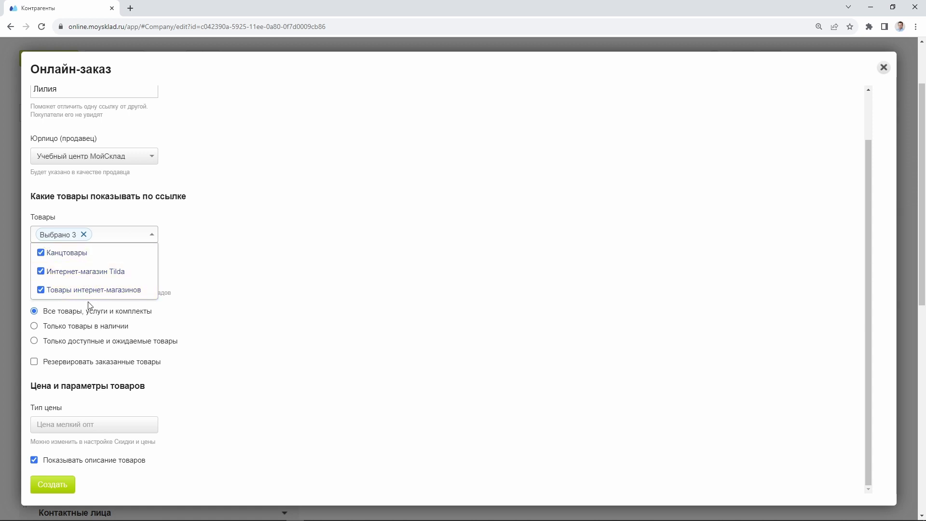
Limit the Лилия link's warehouses to Основной склад only, leaving Склад Воронеж unticked
left_click(302, 297)
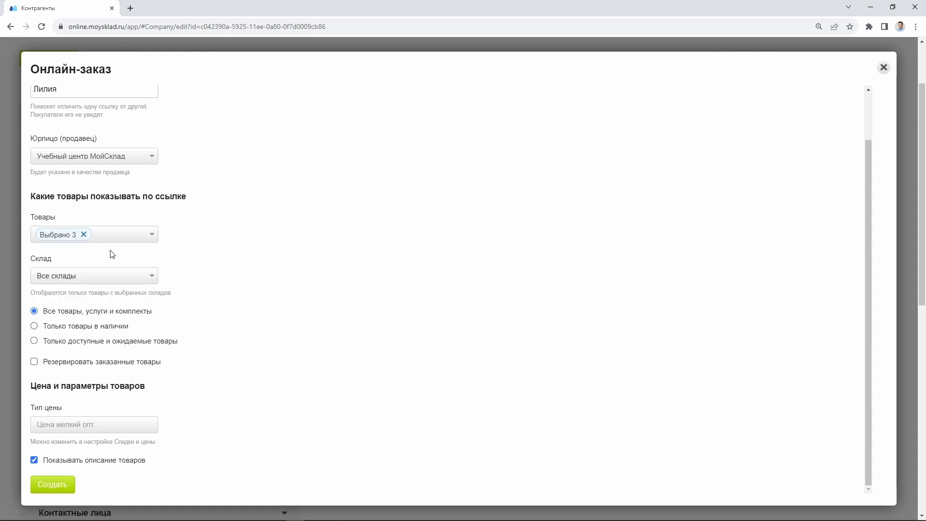
left_click(140, 279)
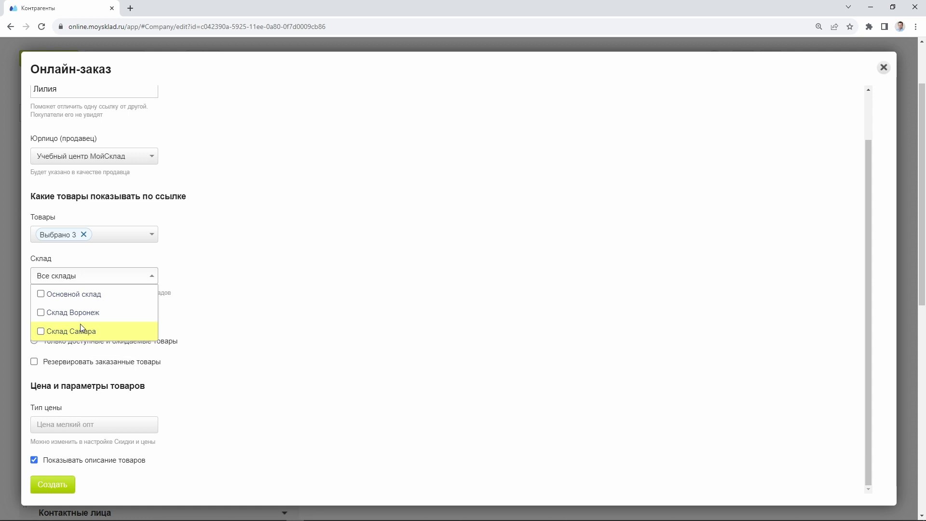
left_click(68, 294)
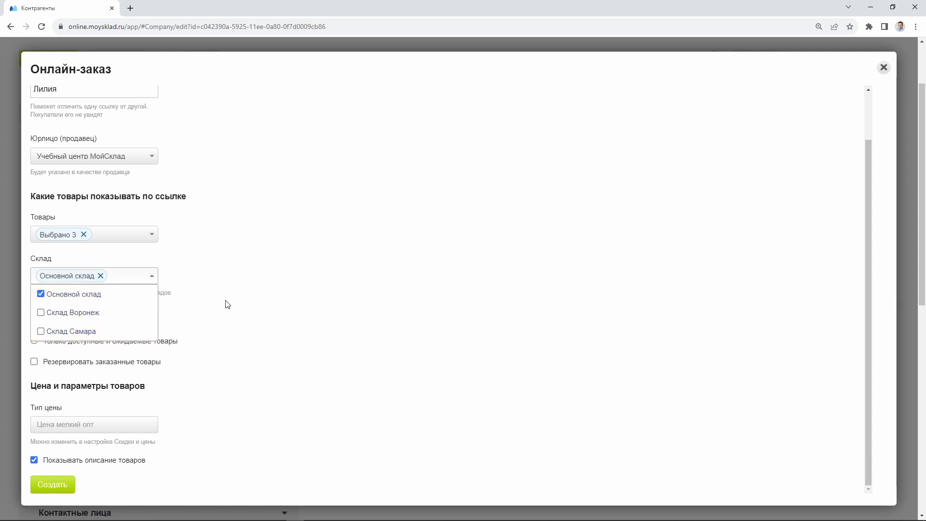
left_click(184, 303)
left_click(127, 278)
left_click(41, 312)
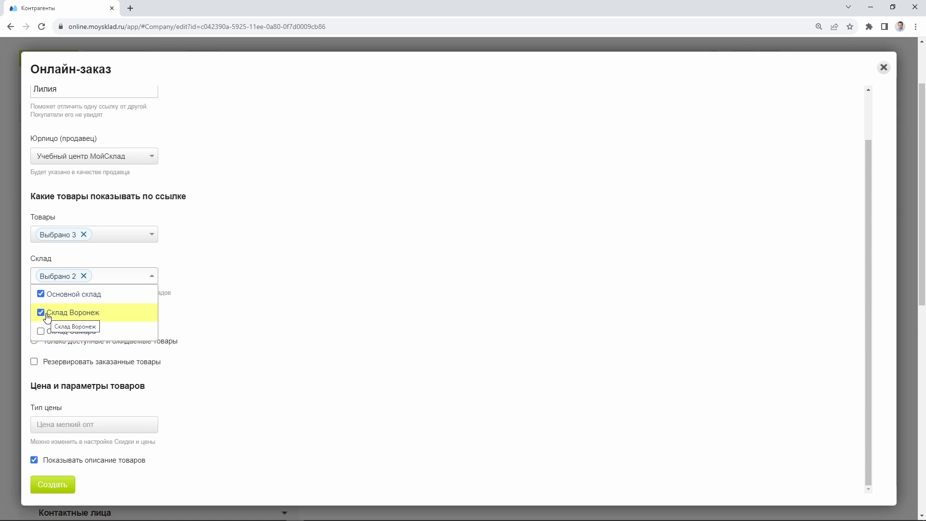
left_click(46, 315)
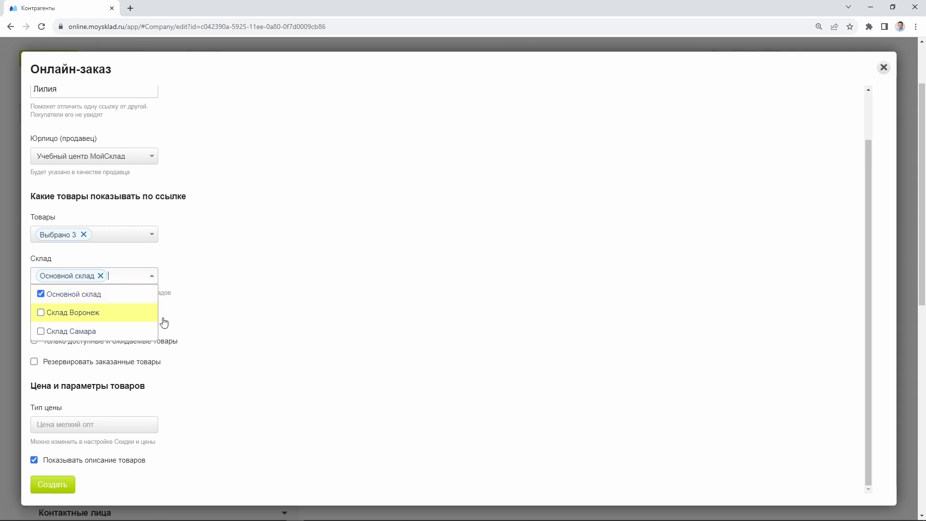
left_click(184, 322)
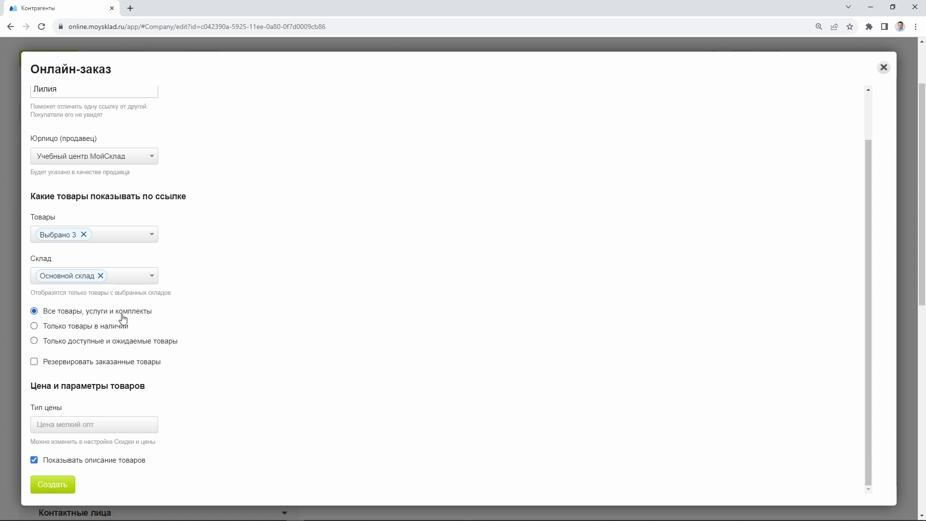
Set the link to show Только товары в наличии, in-stock goods only
left_click(58, 332)
scroll(203, 356, "down", 4)
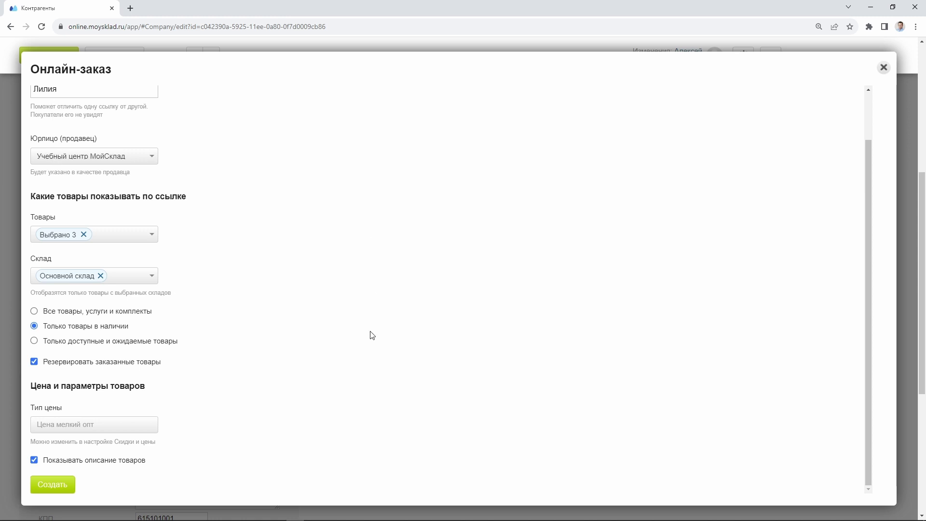
scroll(289, 372, "down", 2)
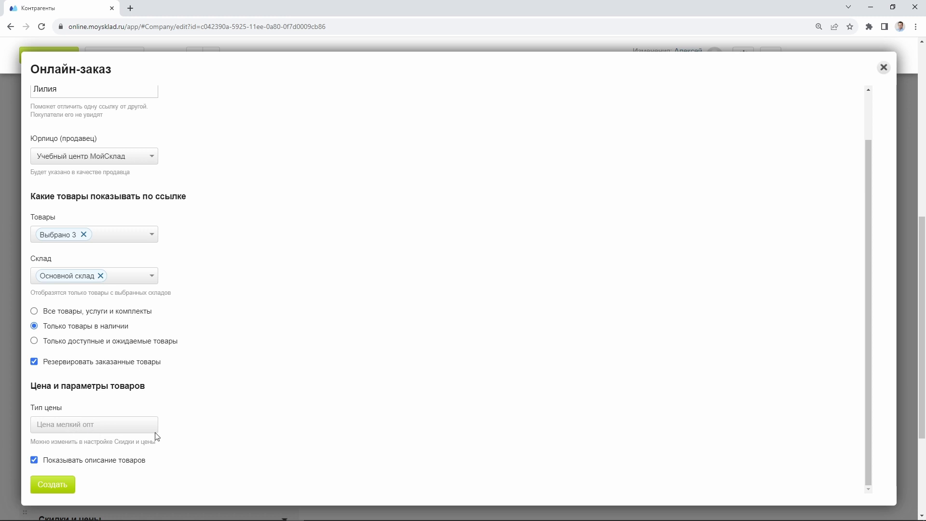
Create the Лилия link, save ООО "ЛИЛИЯ", and open its b2b catalogue in a new tab
left_click(42, 486)
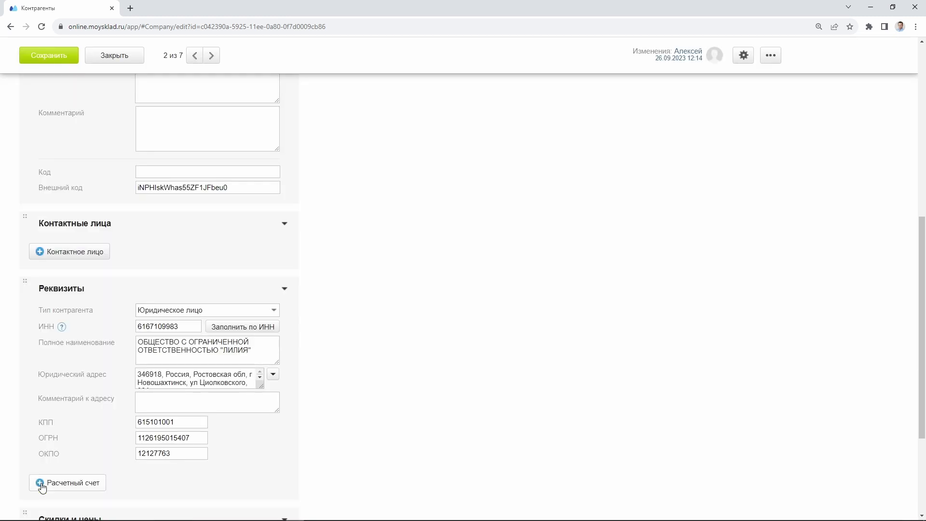
scroll(320, 302, "up", 10)
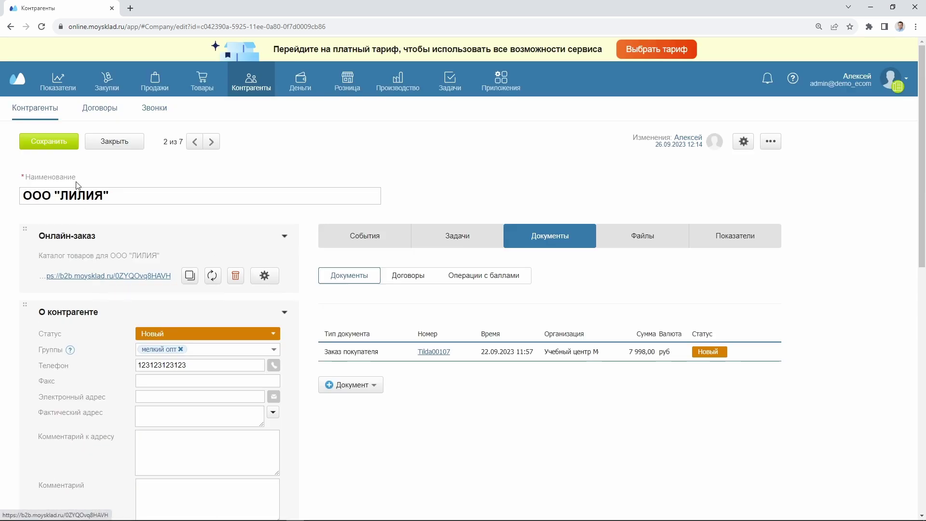
left_click(56, 142)
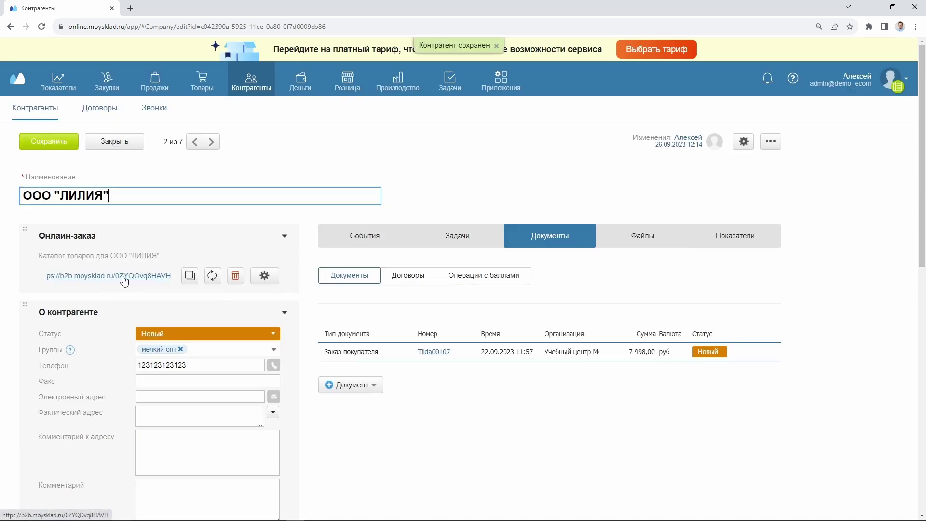
left_click(123, 277)
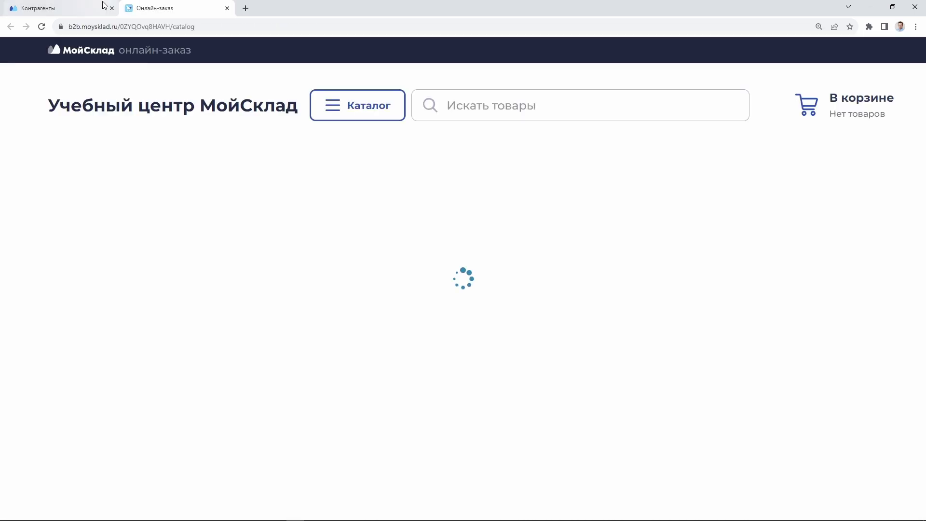
left_click(77, 9)
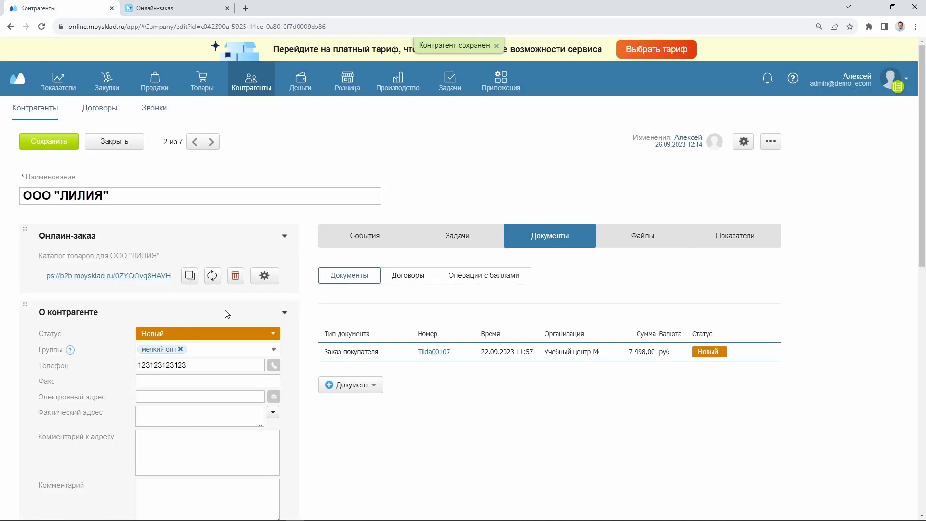
Close the ЛИЛИЯ card, open ООО "РОМАШКА", and begin a new Онлайн-заказ link
left_click(120, 145)
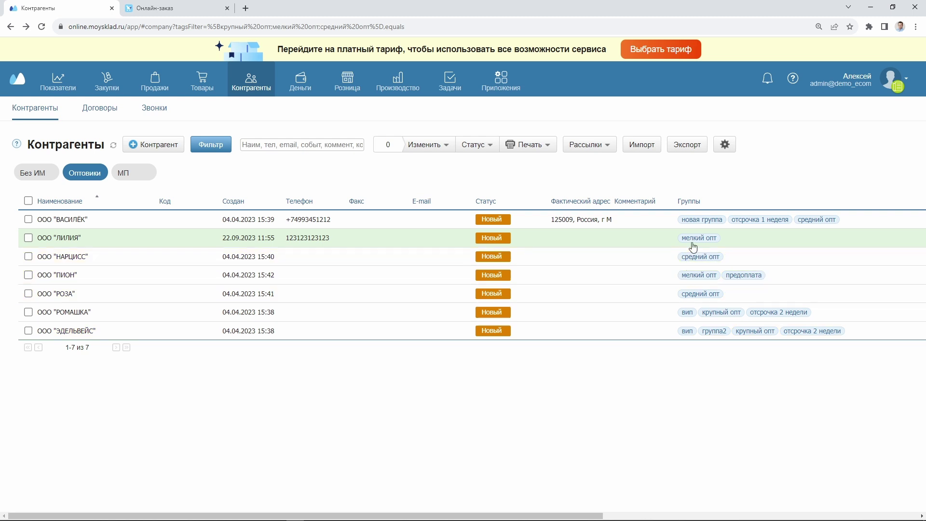
left_click(599, 317)
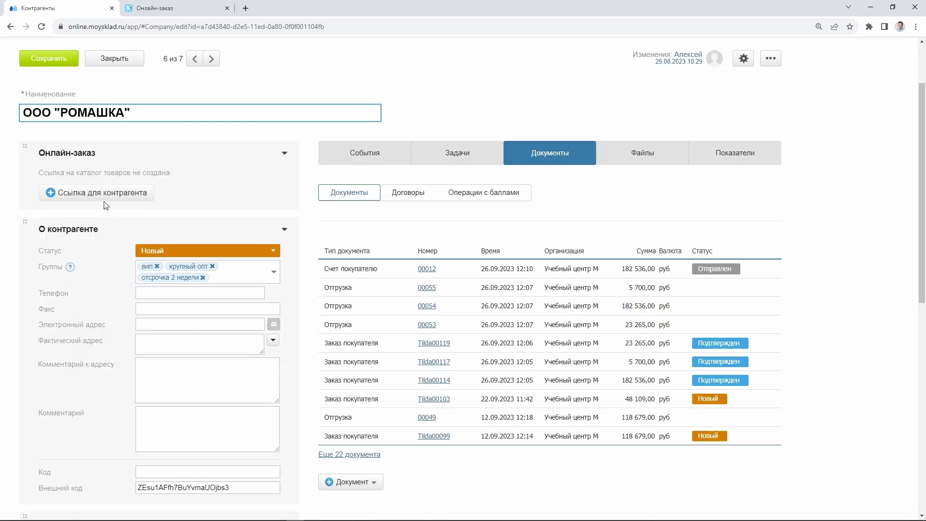
left_click(104, 196)
scroll(135, 177, "up", 2)
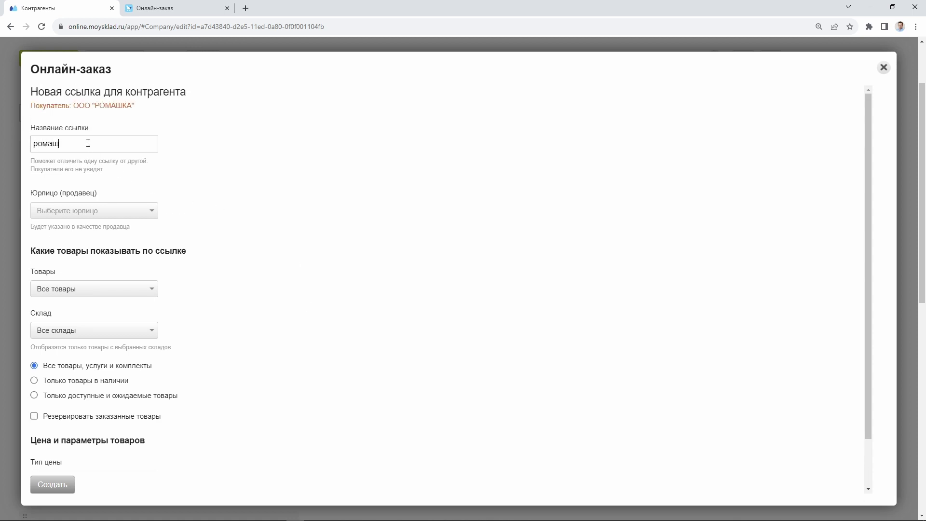
Set the seller to Учебный центр МойСклад and include all three product groups
left_click(106, 210)
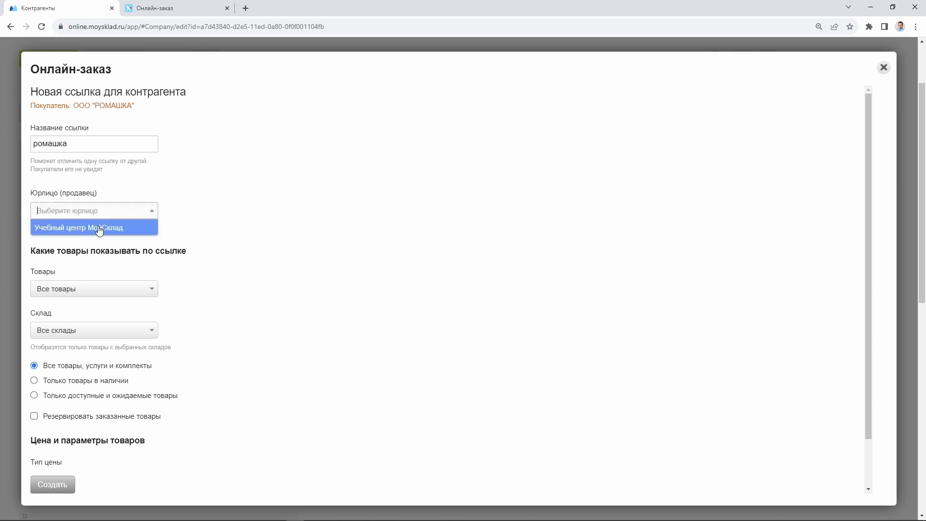
left_click(107, 225)
left_click(90, 291)
left_click(82, 308)
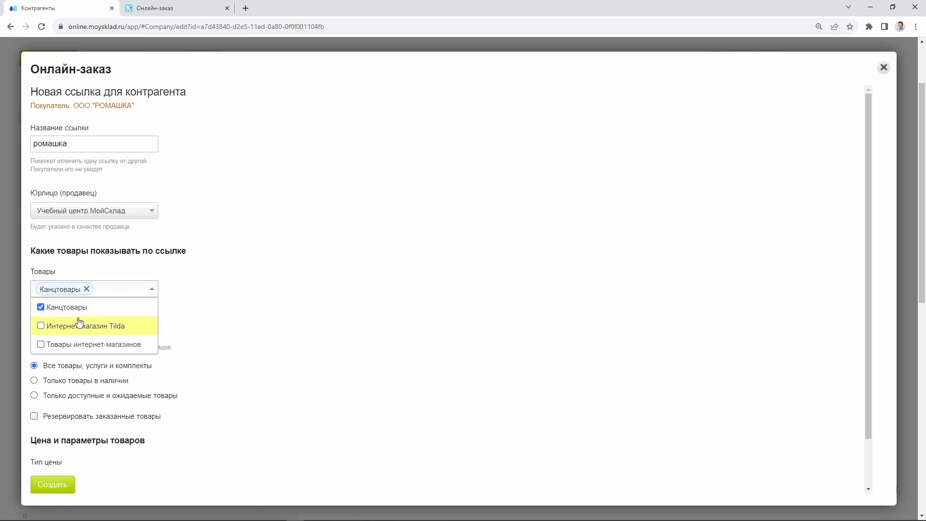
left_click(83, 326)
left_click(86, 346)
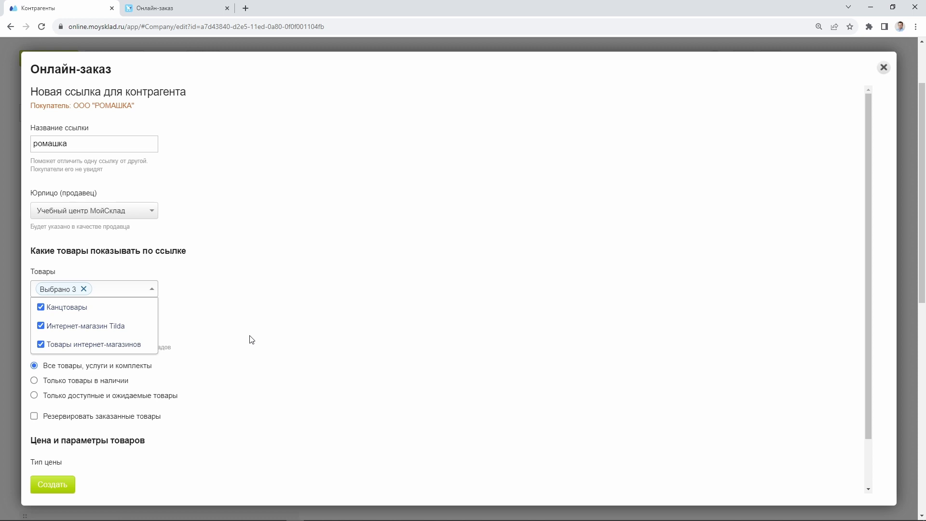
left_click(202, 352)
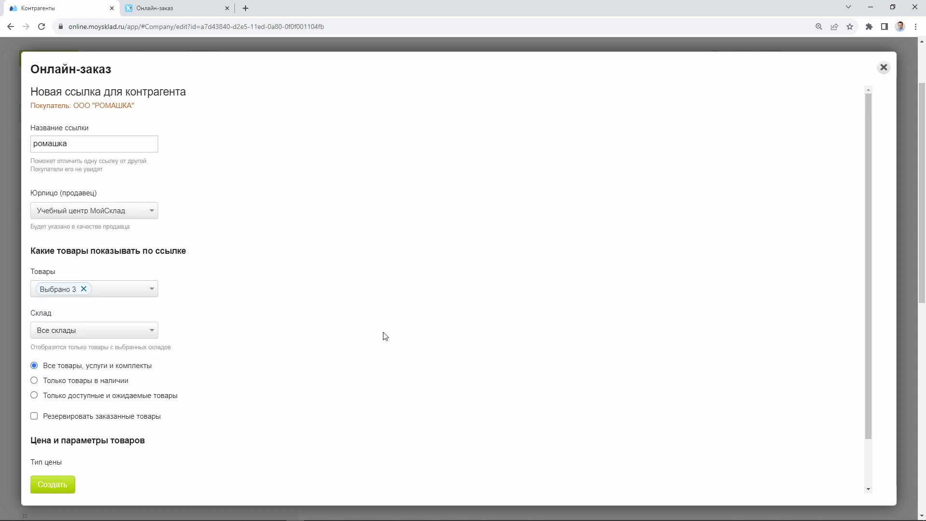
Limit the link to Склад Воронеж, in-stock goods only with reservation, and create it
left_click(87, 334)
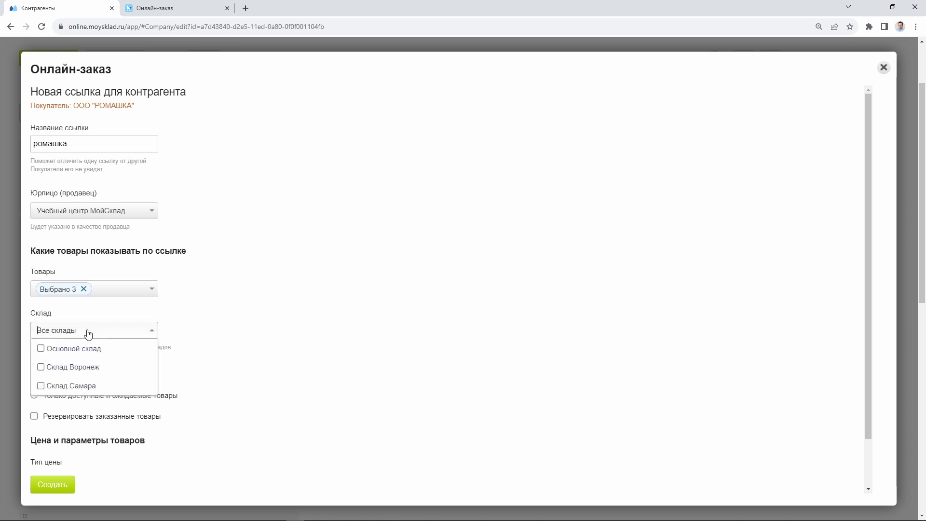
left_click(80, 369)
left_click(237, 373)
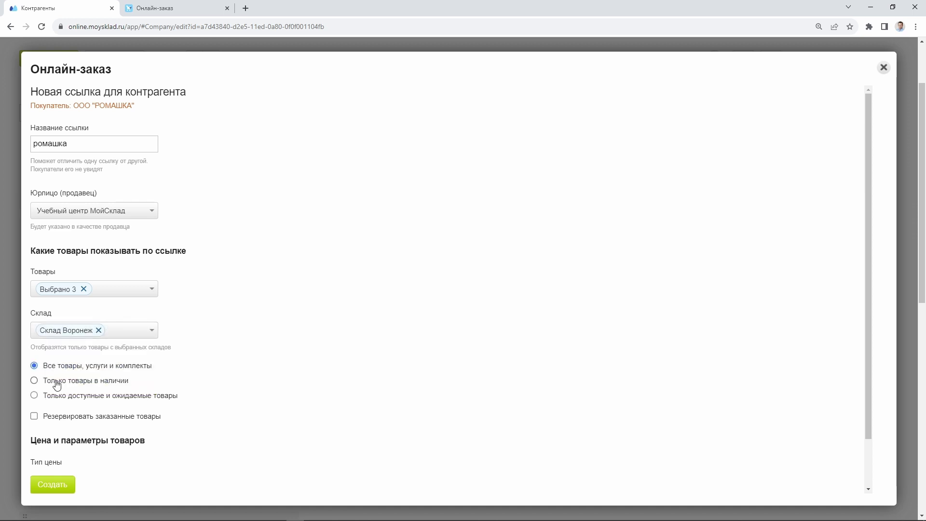
left_click(33, 380)
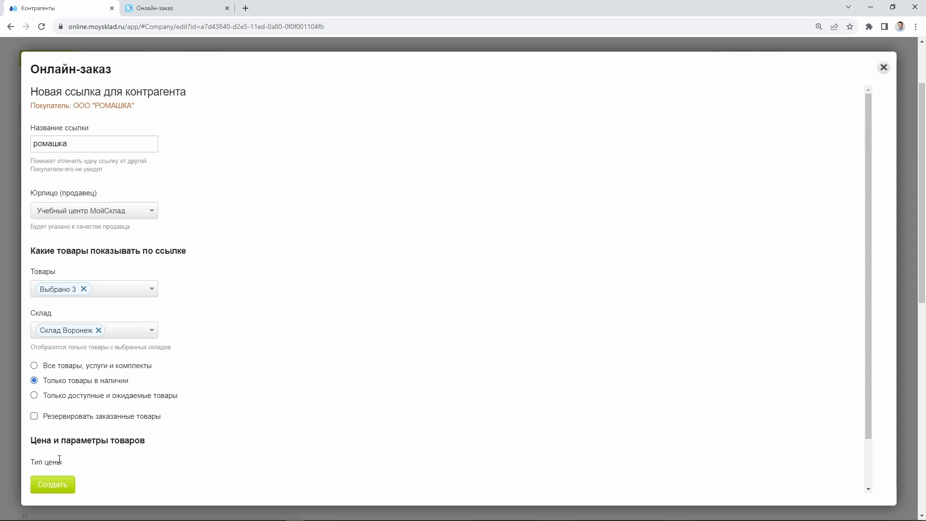
left_click(46, 417)
scroll(251, 434, "down", 1)
scroll(252, 442, "down", 1)
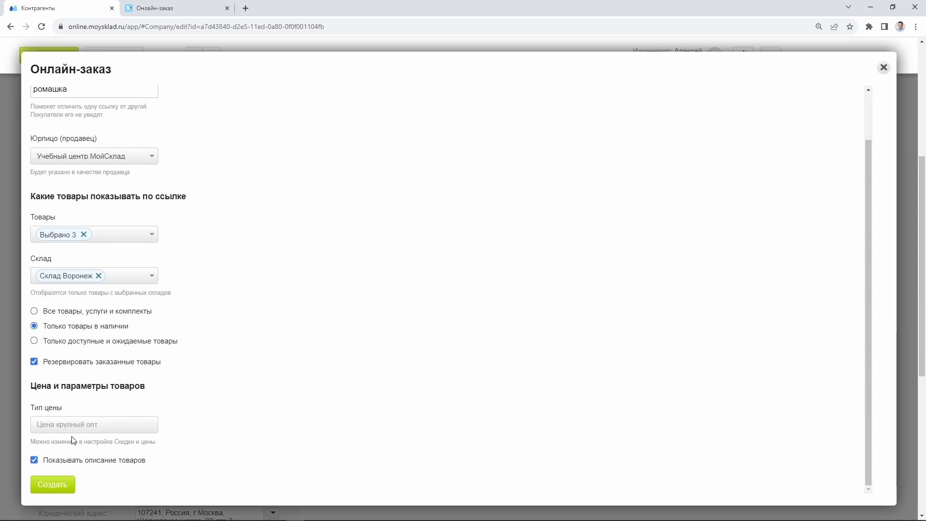
left_click(53, 484)
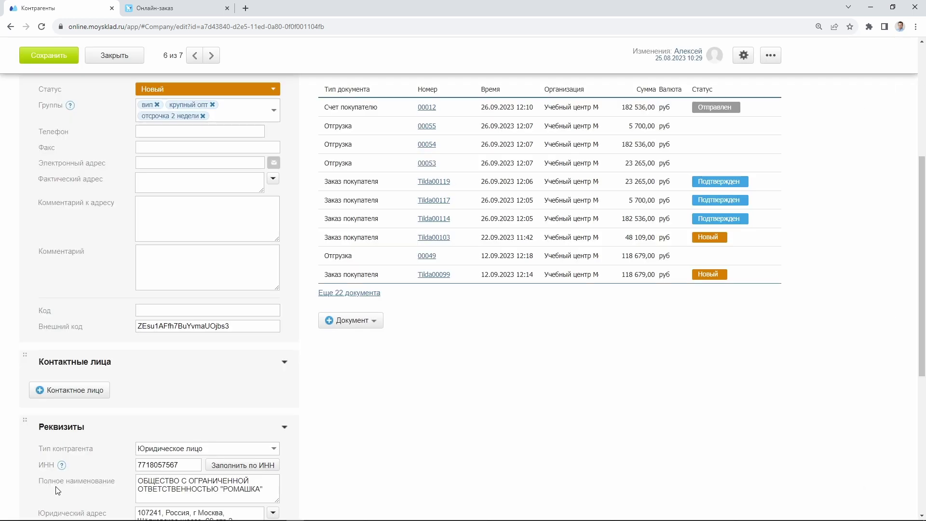
scroll(89, 395, "up", 5)
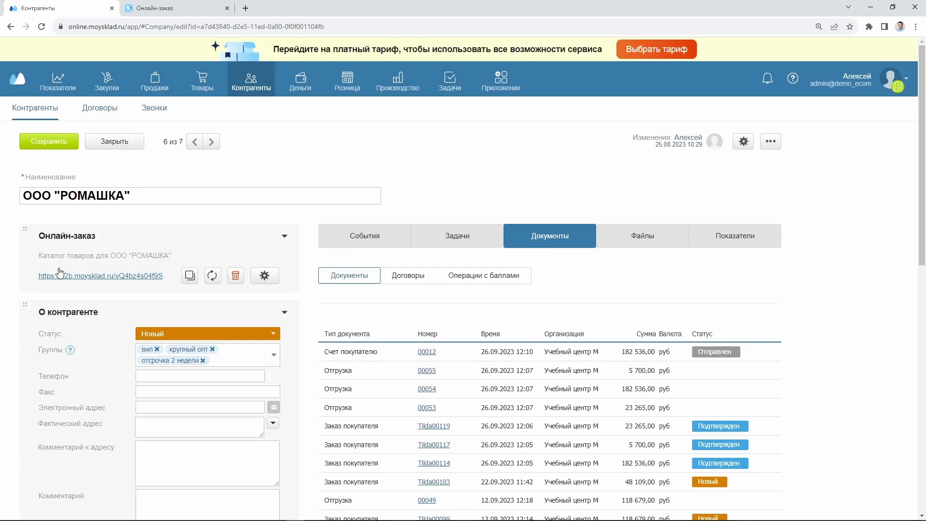
left_click(44, 143)
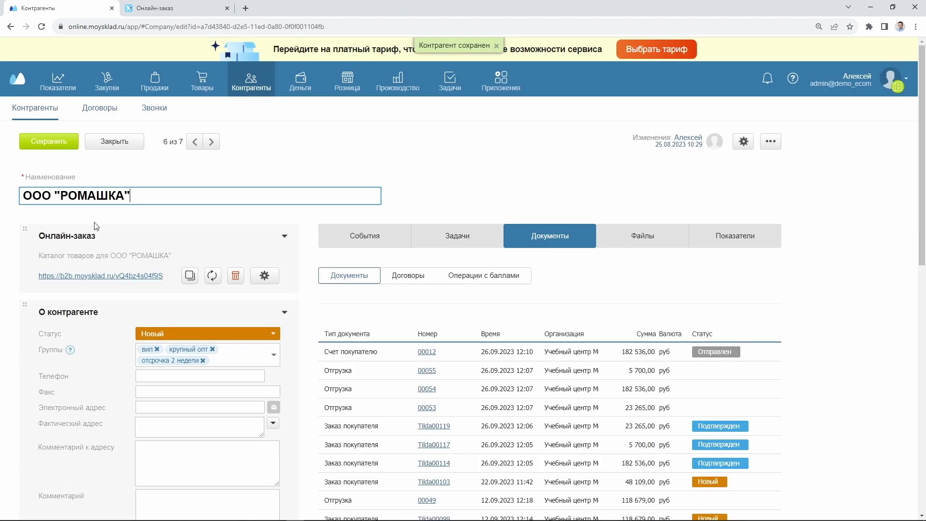
left_click(96, 276)
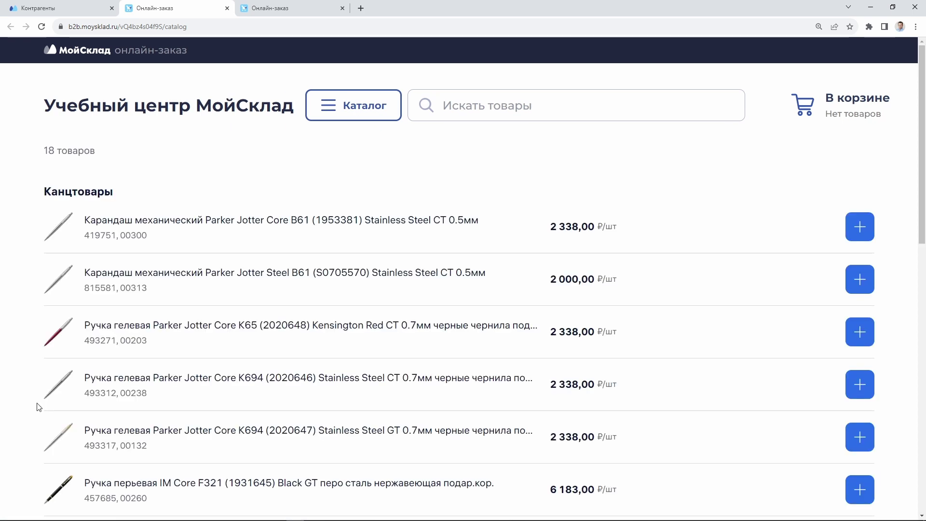
scroll(196, 319, "down", 13)
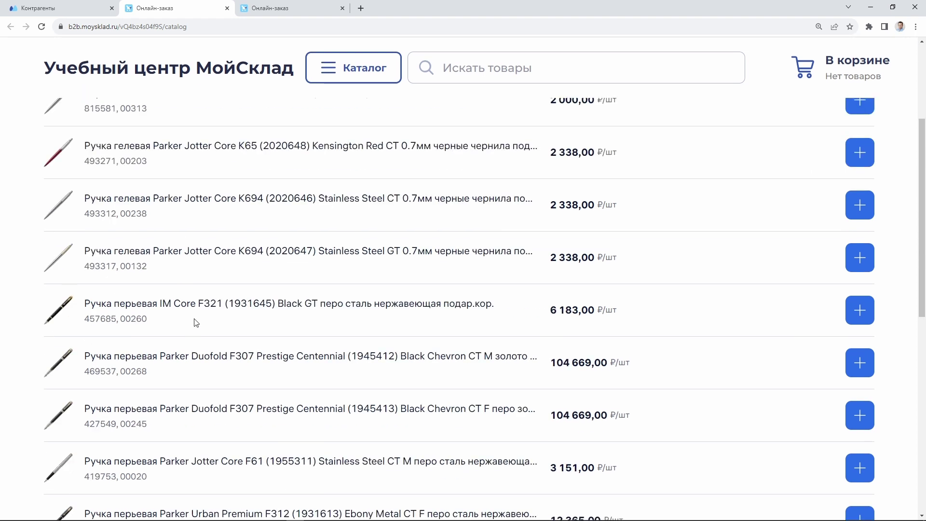
scroll(247, 380, "up", 13)
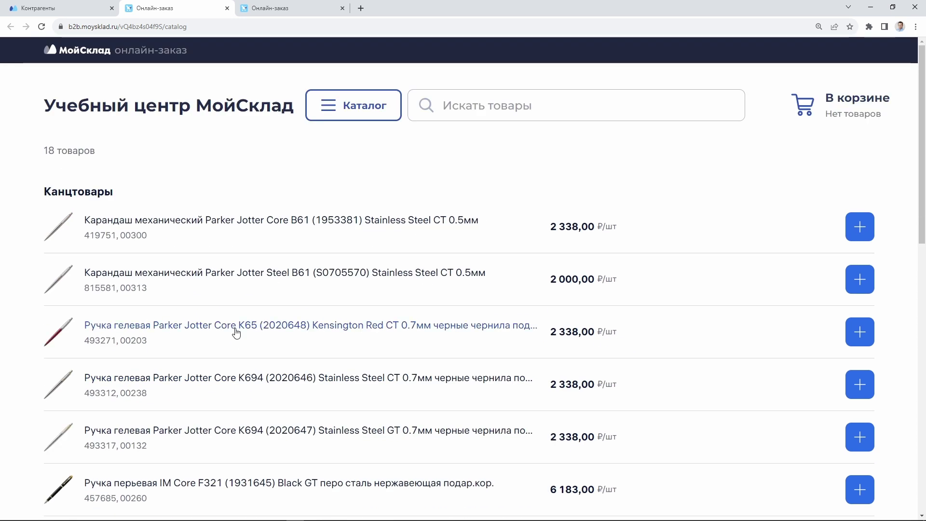
left_click(278, 9)
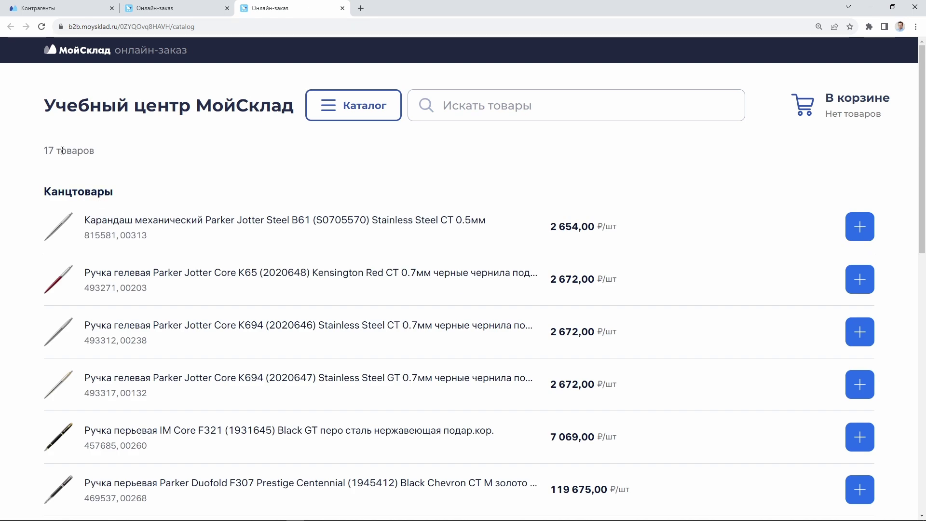
scroll(392, 463, "down", 9)
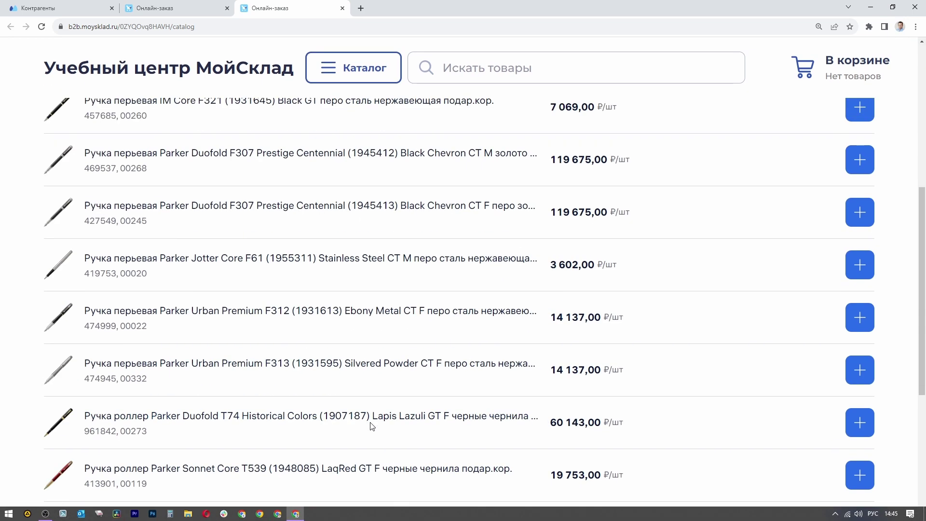
scroll(375, 386, "up", 9)
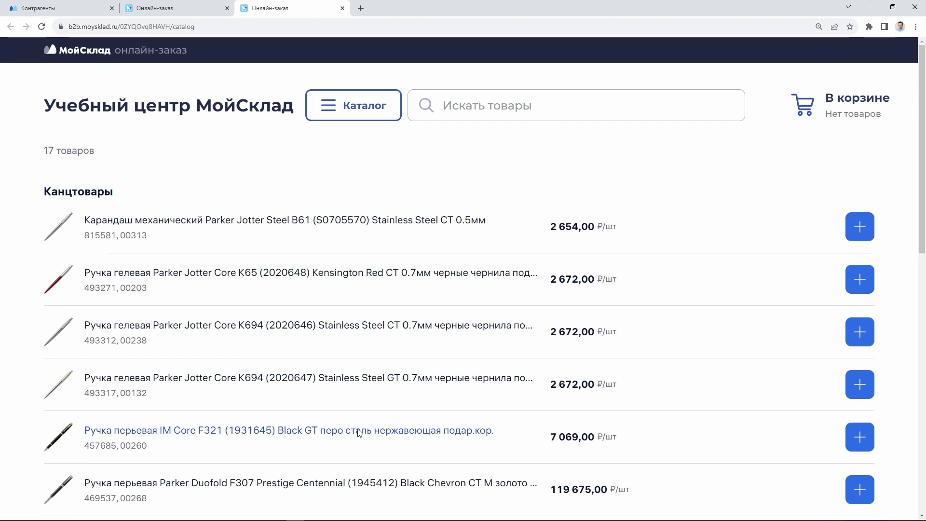
left_click(195, 7)
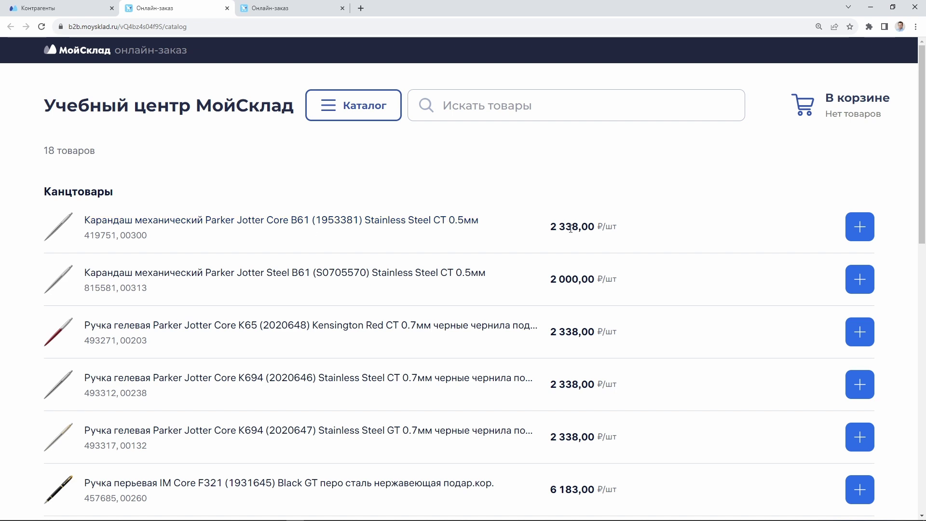
left_click(309, 6)
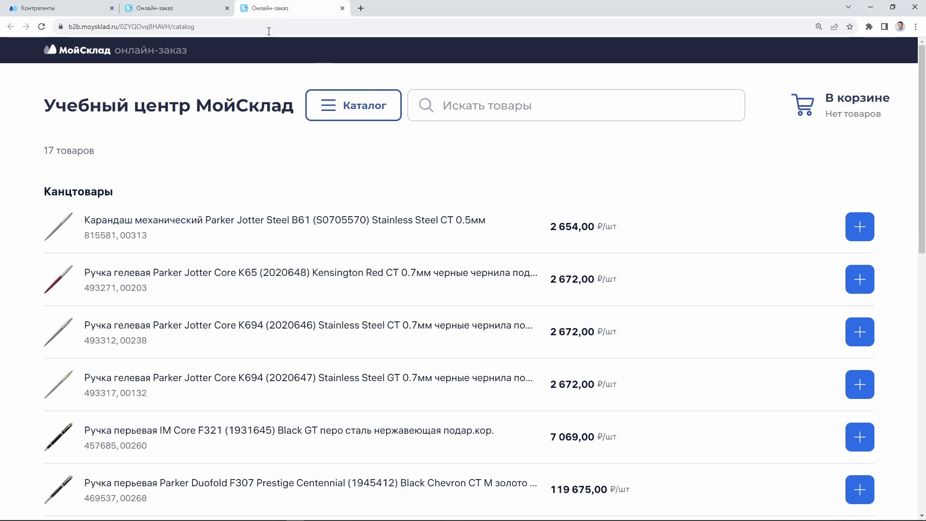
left_click(202, 7)
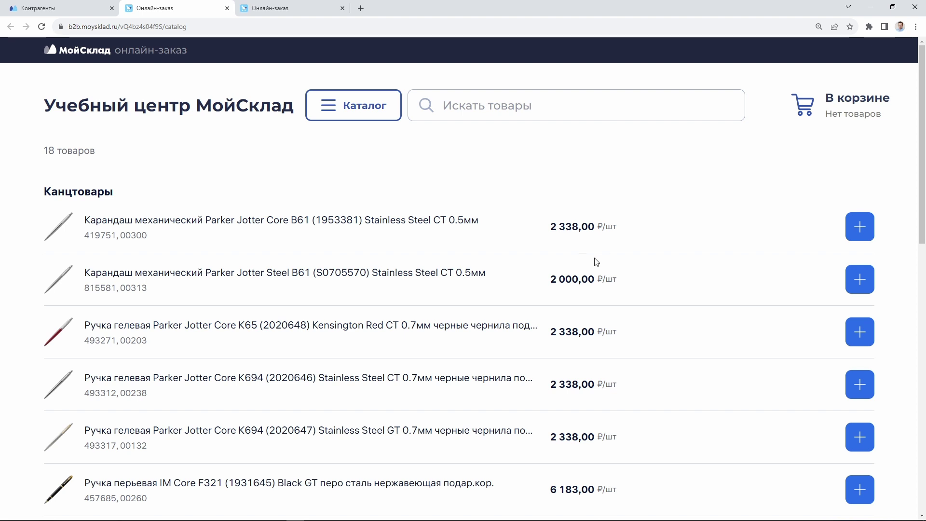
Browse the enlarged Parker Urban Premium F312 photos through to the boxed pen, then close the viewer
scroll(444, 299, "down", 7)
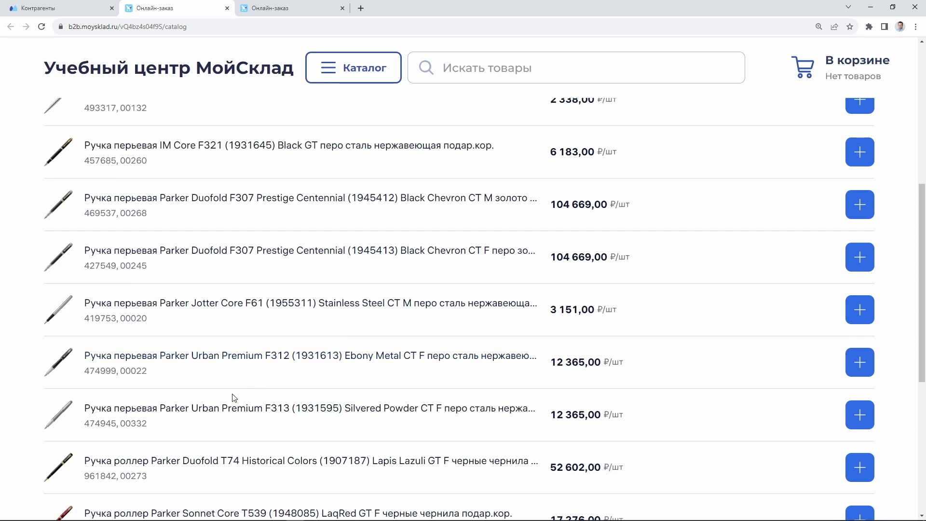
left_click(60, 362)
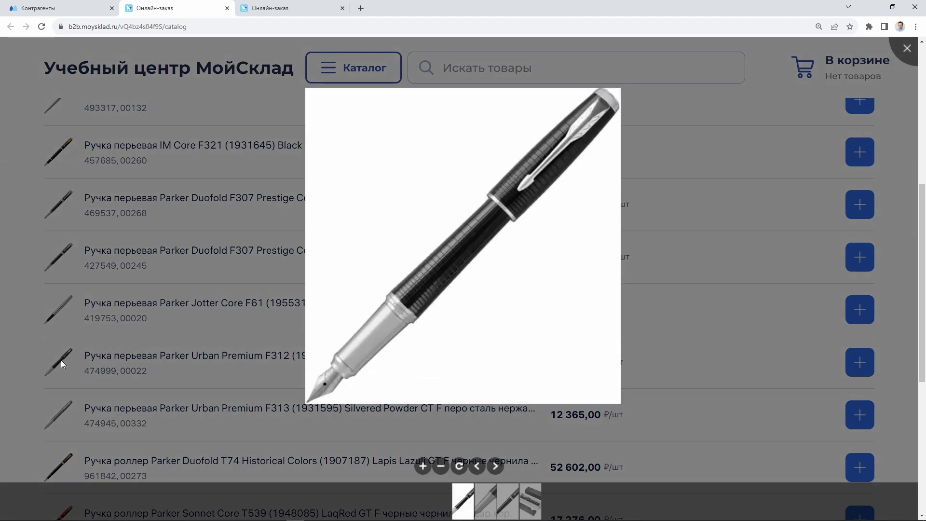
left_click(494, 466)
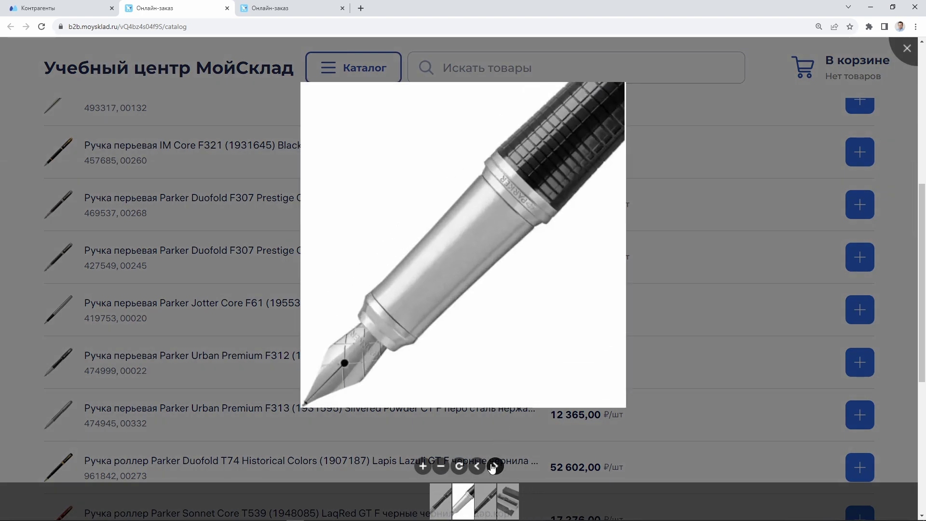
left_click(494, 466)
left_click(494, 466)
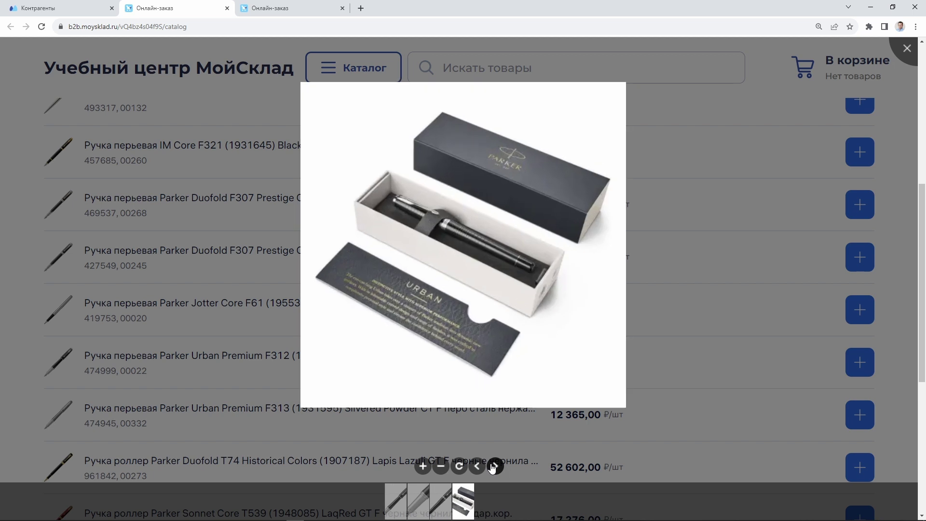
left_click(677, 338)
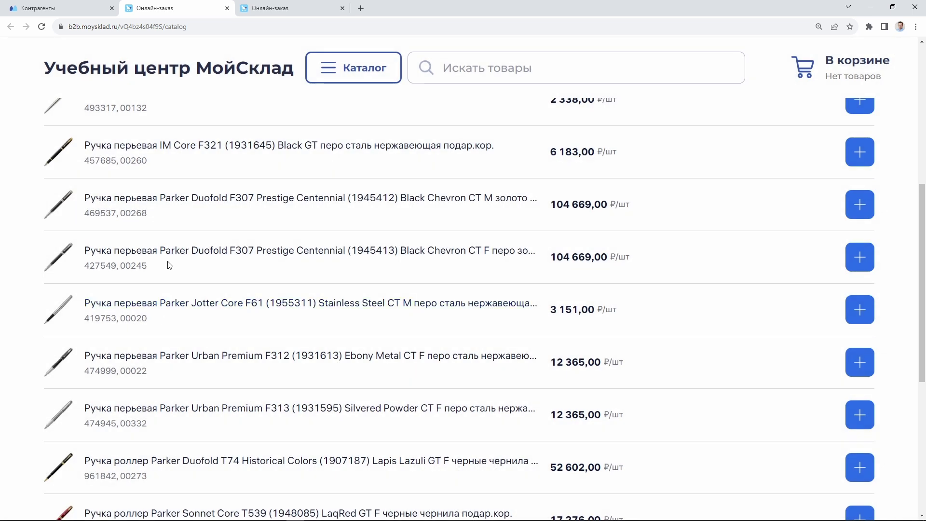
left_click(168, 251)
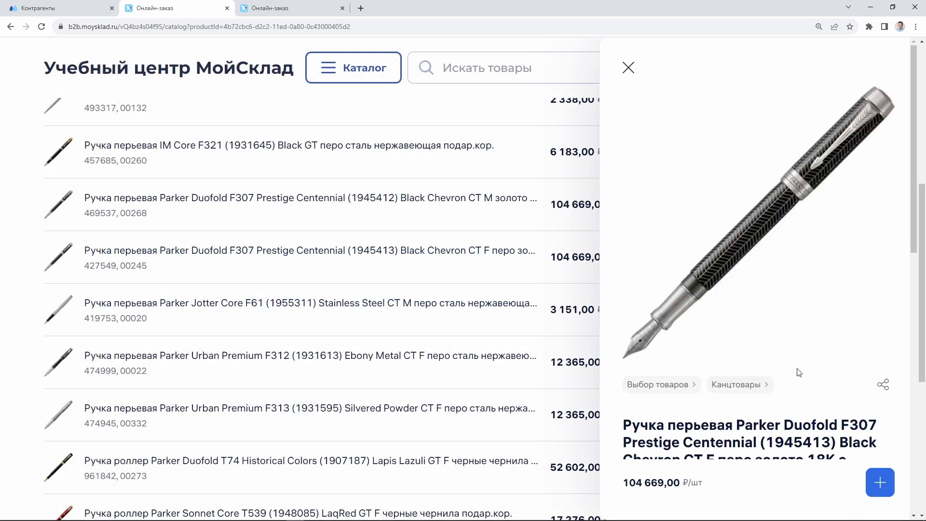
scroll(786, 342, "down", 1)
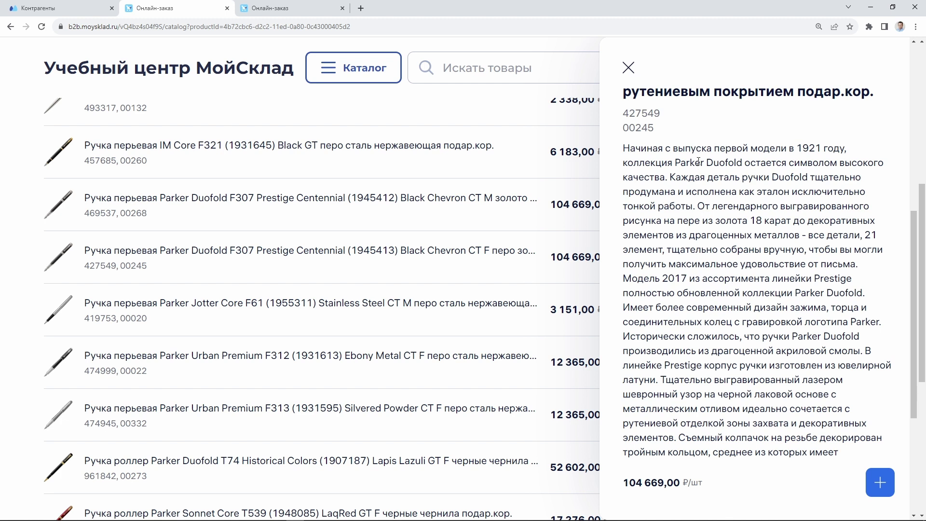
left_click_drag(698, 162, 723, 431)
left_click(724, 431)
scroll(723, 432, "down", 3)
scroll(723, 433, "up", 9)
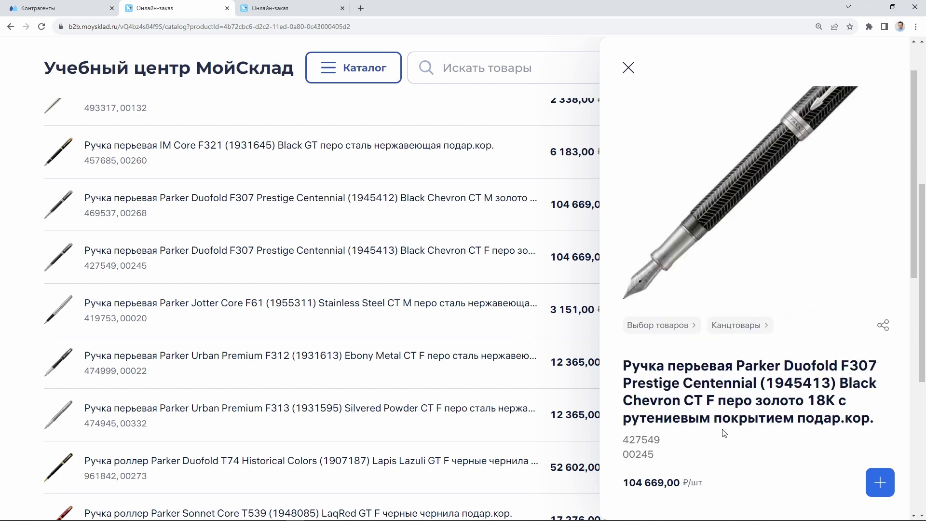
scroll(723, 433, "up", 5)
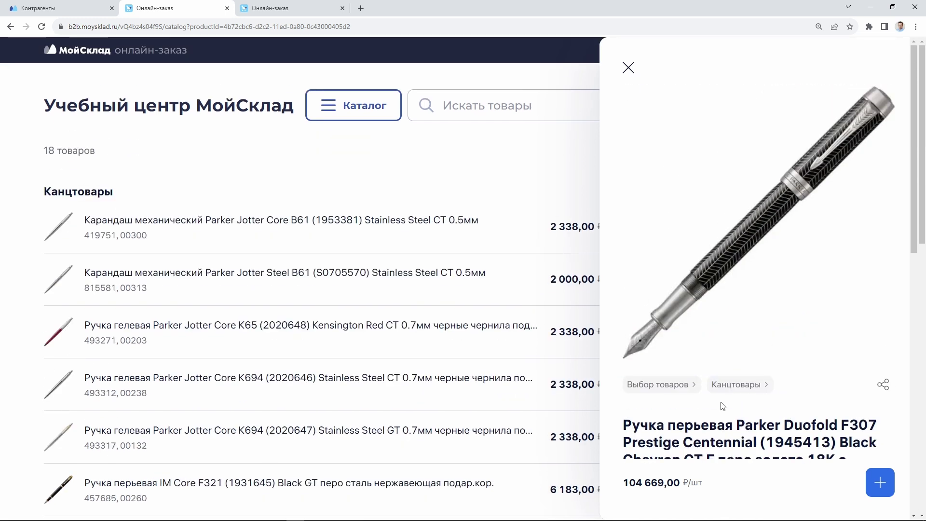
left_click(883, 386)
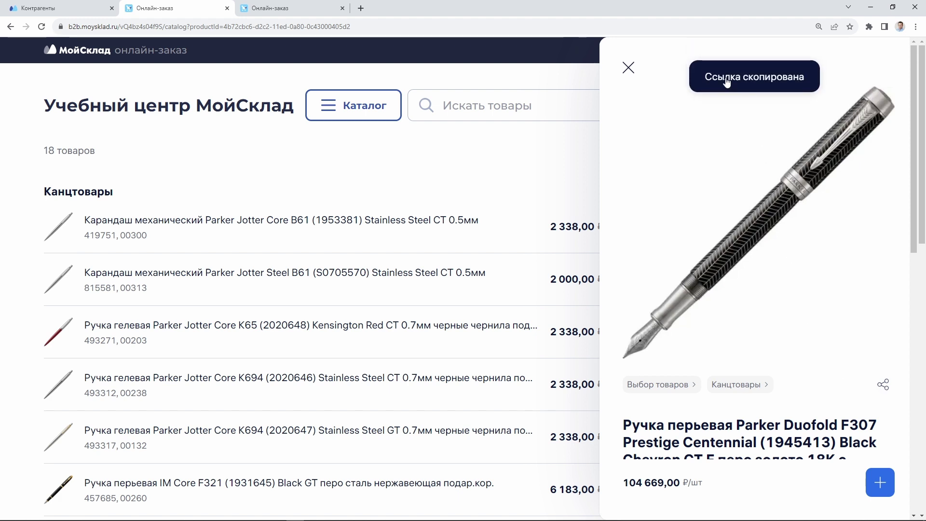
Paste the copied link into a new tab, review the Duofold F307 card, then close it
left_click(362, 10)
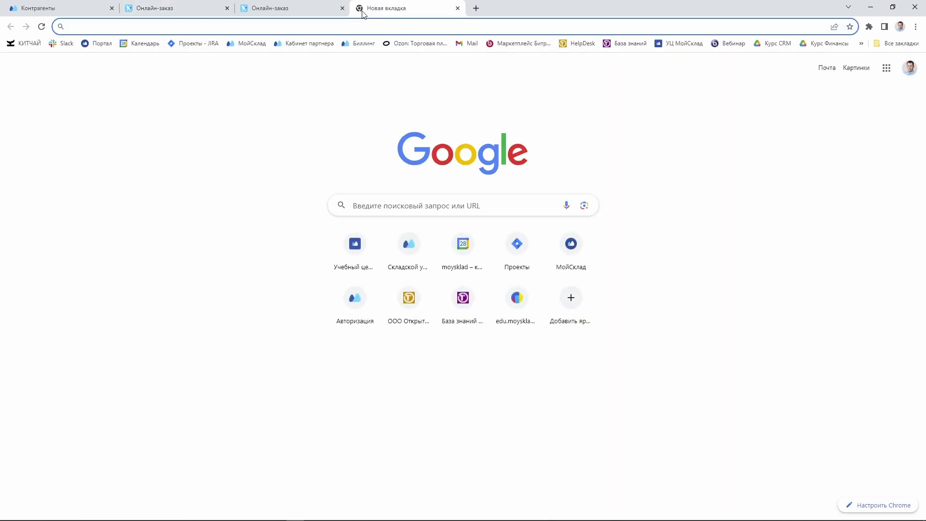
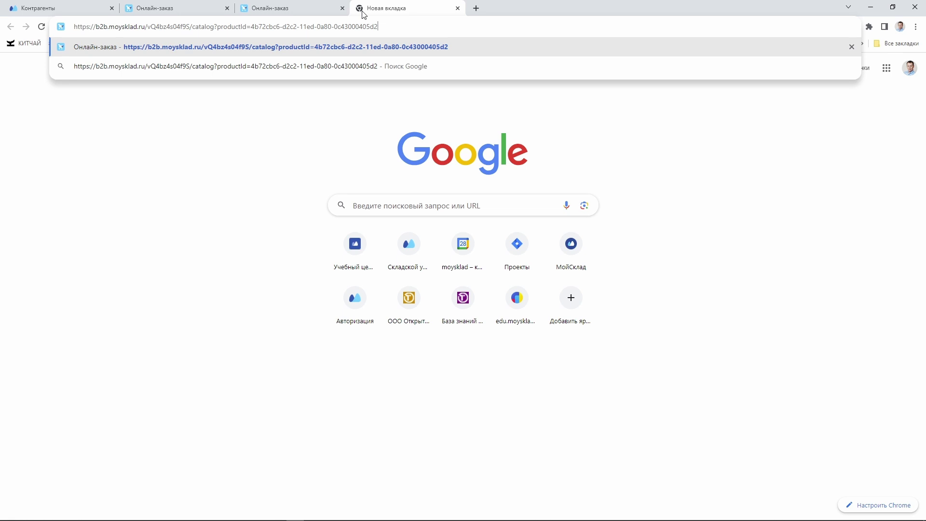
key("Return")
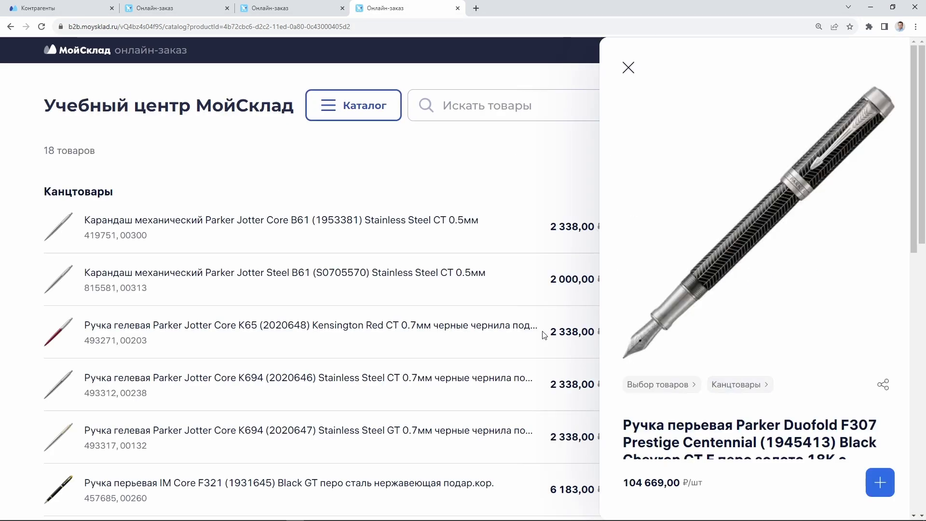
scroll(445, 280, "down", 5)
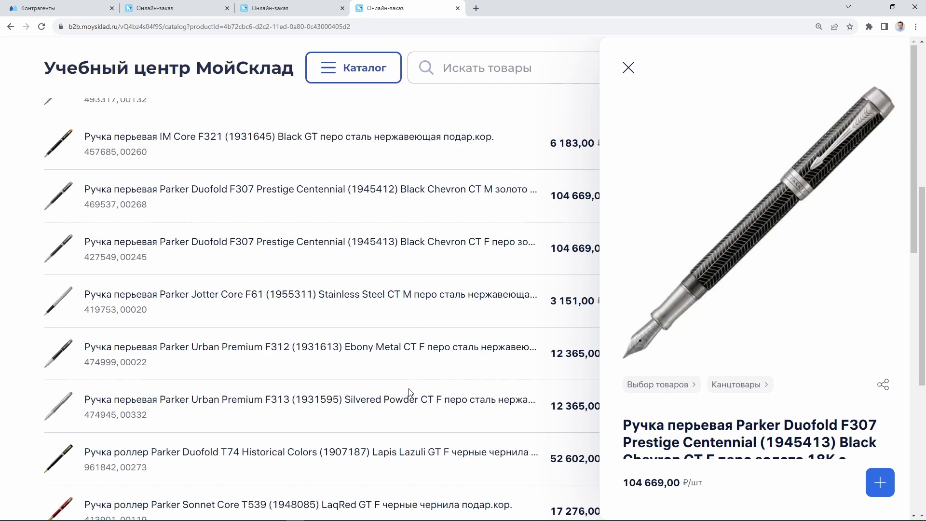
scroll(413, 397, "up", 5)
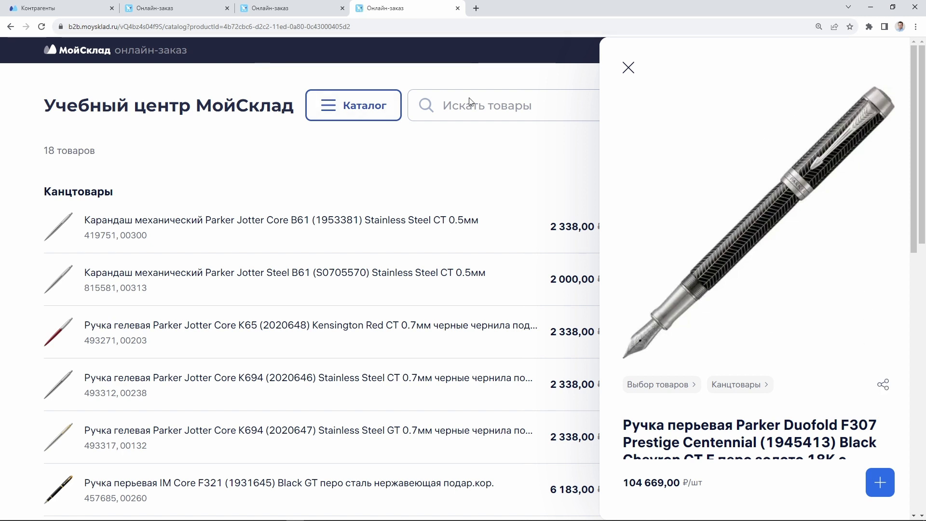
scroll(776, 304, "down", 10)
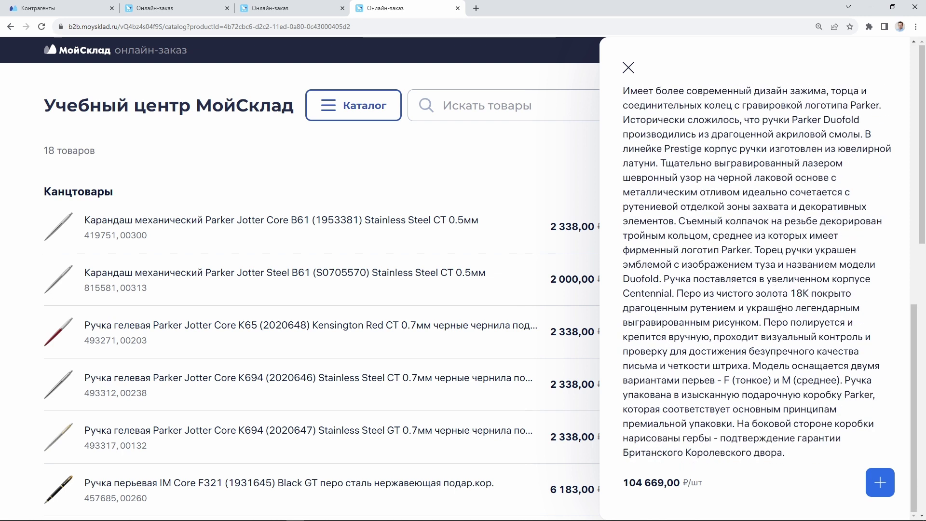
scroll(779, 308, "up", 10)
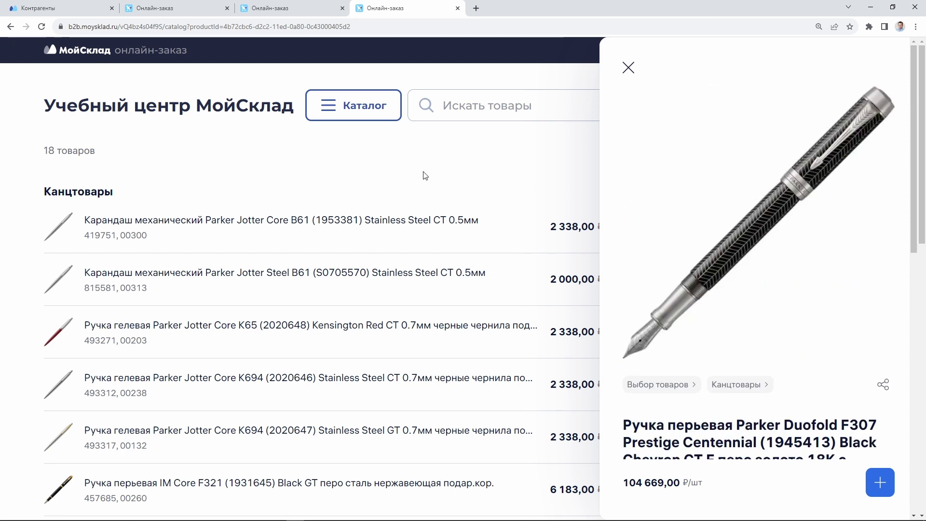
left_click(628, 67)
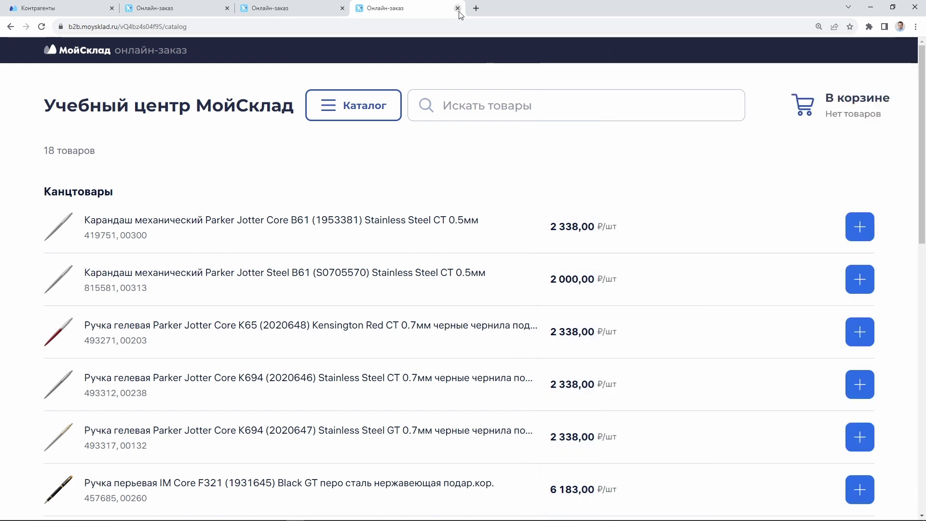
Close the test tab and product card, then add IM Core F321 and both Duofold F307 pens to the cart
left_click(458, 8)
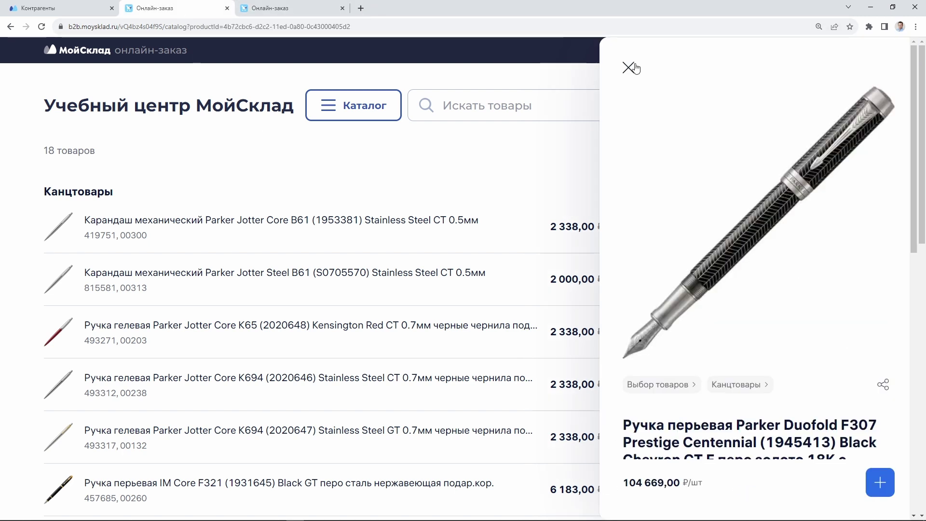
left_click(634, 69)
scroll(786, 255, "down", 5)
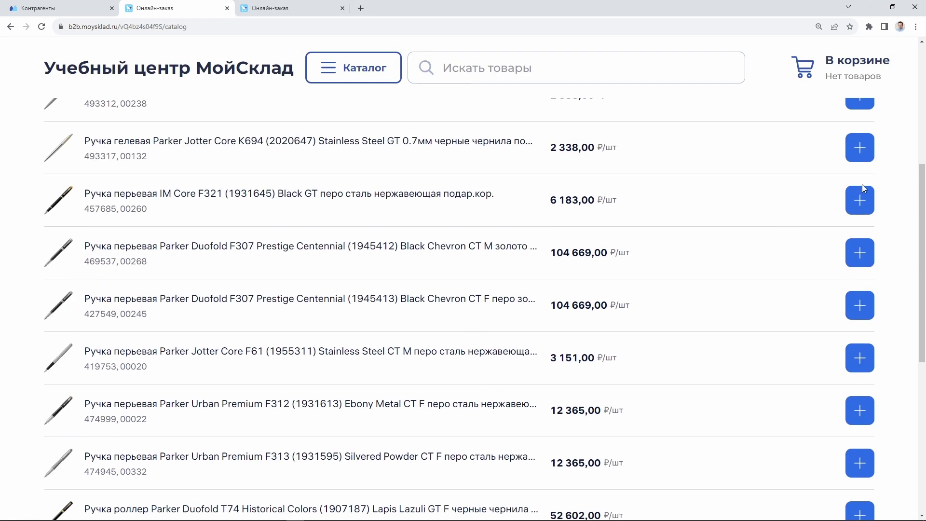
left_click(860, 198)
left_click(859, 253)
left_click(858, 306)
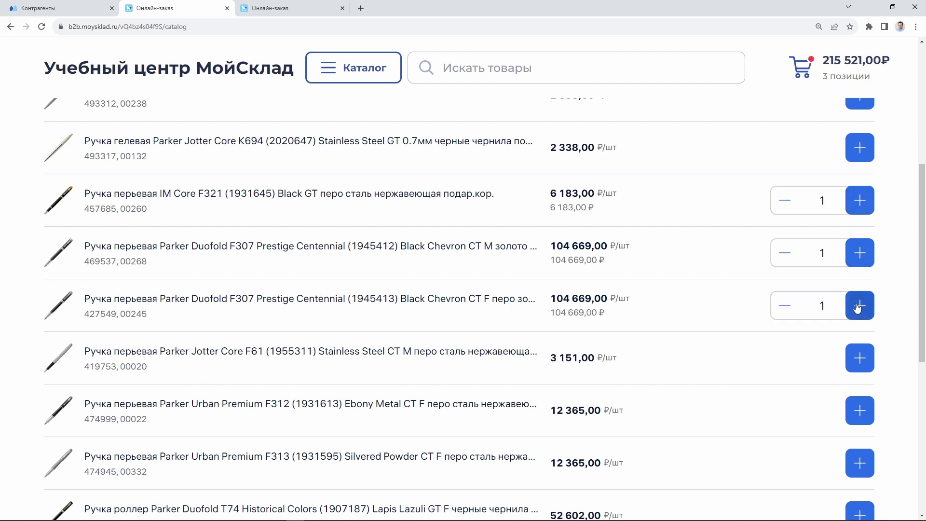
Add Sonnet Core T539 and Urban Premium T311 rollers (2 each) and raise Jotter Core B61 to 5
scroll(857, 307, "down", 6)
left_click(859, 232)
left_click(860, 231)
left_click(860, 232)
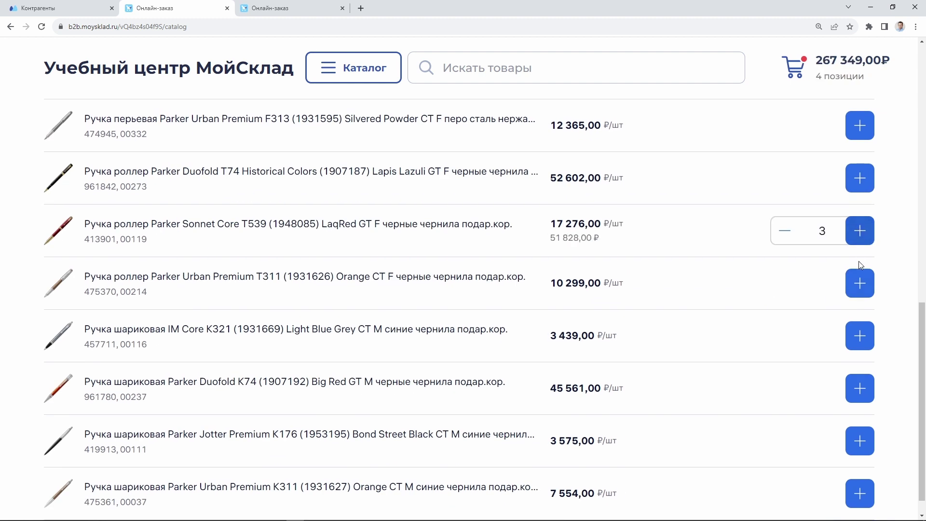
left_click(859, 283)
left_click(860, 283)
scroll(707, 261, "up", 15)
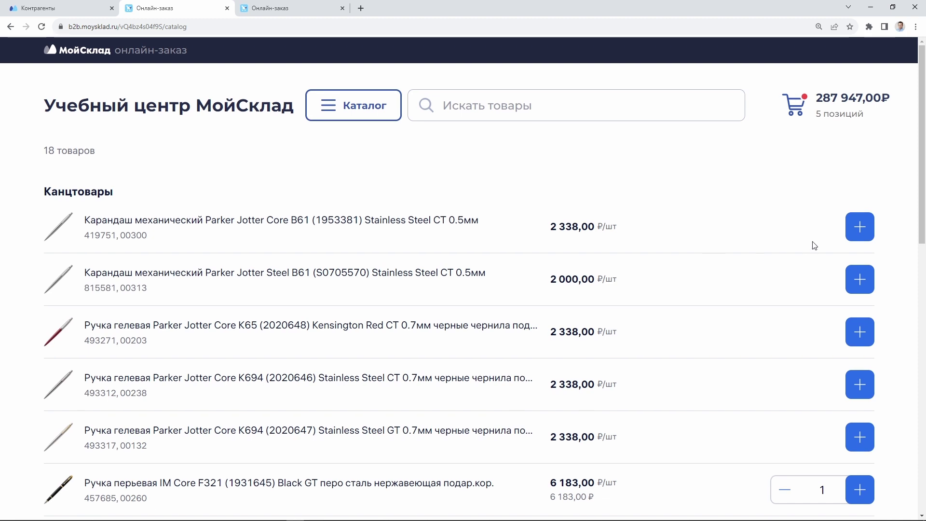
left_click(860, 226)
left_click(860, 227)
left_click(860, 227)
left_click(859, 227)
left_click(860, 227)
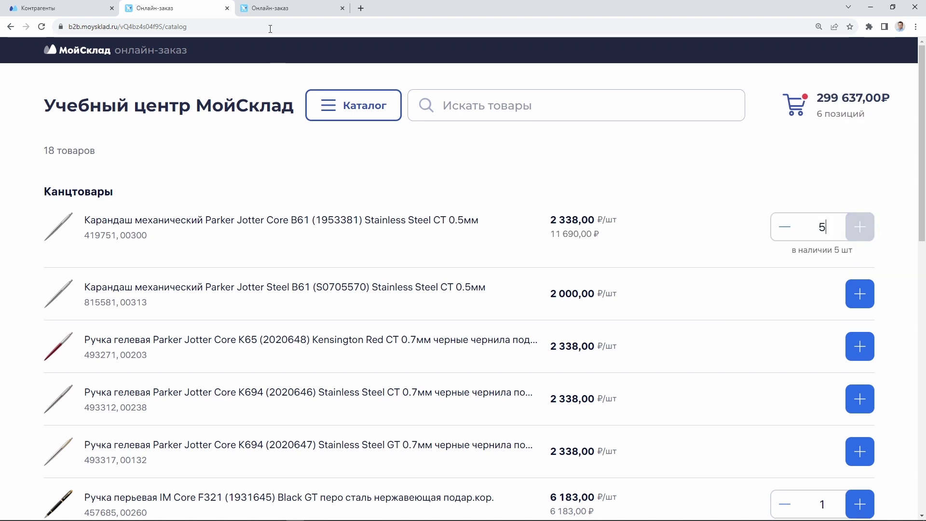
Add a Jotter Steel B61 pencil in the second store, then reduce Jotter Core B61 in the first
left_click(278, 8)
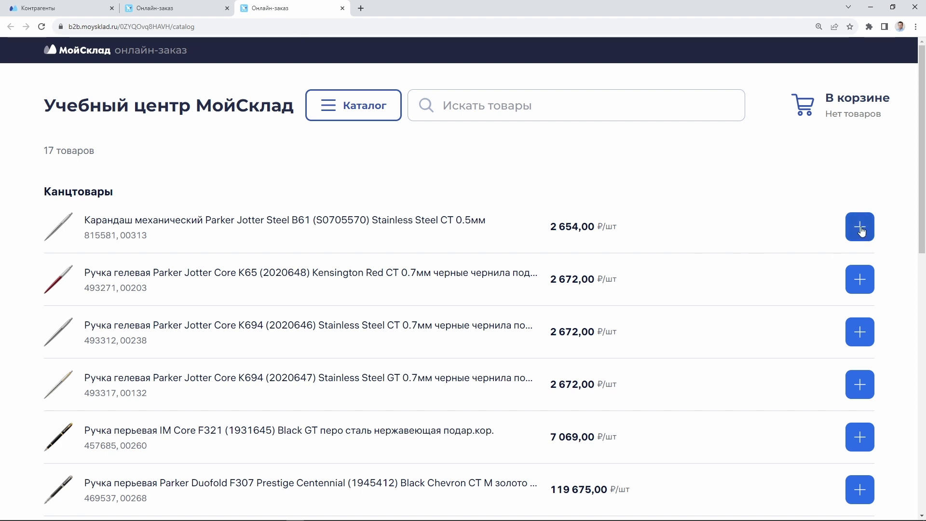
left_click(861, 228)
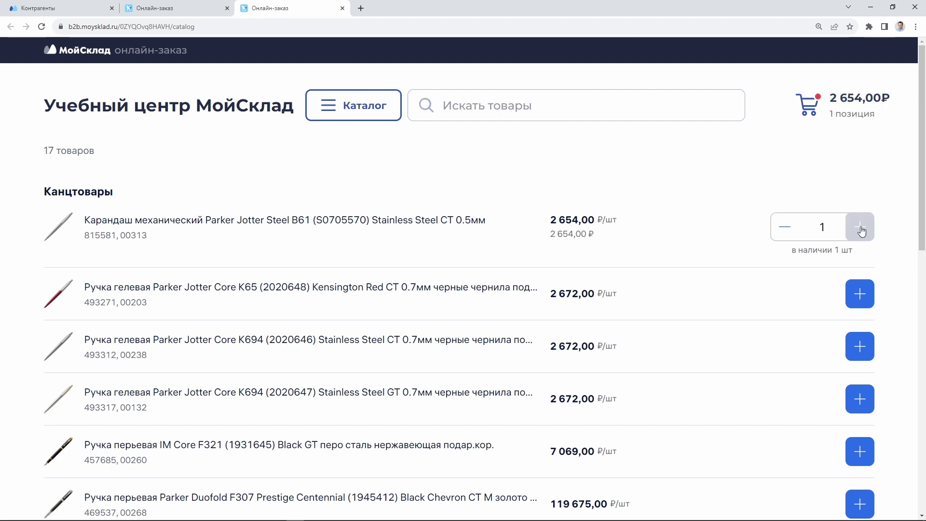
double_click(831, 230)
left_click(155, 9)
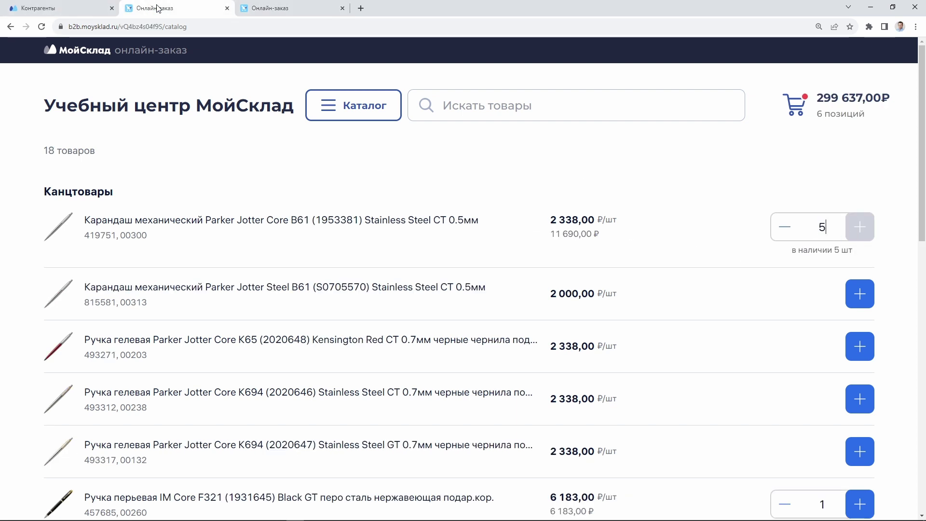
scroll(300, 224, "down", 4)
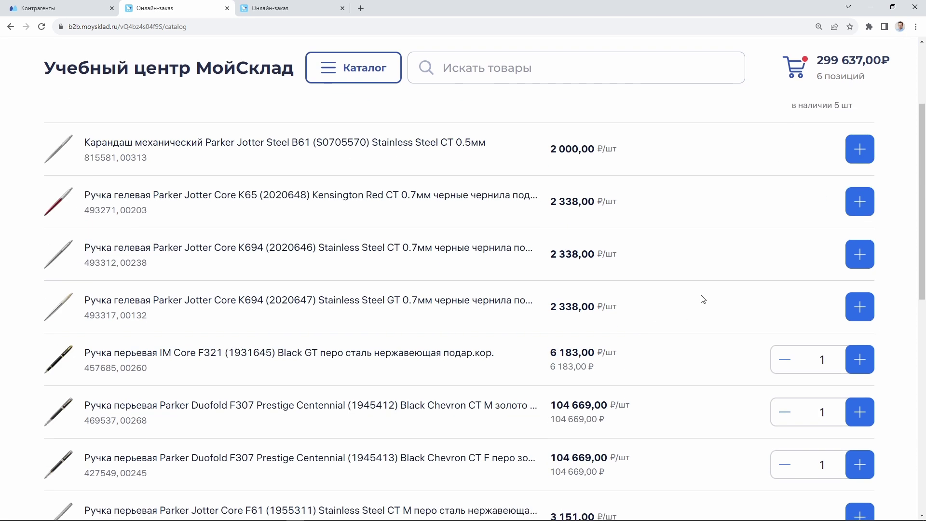
scroll(803, 231, "up", 4)
left_click(777, 230)
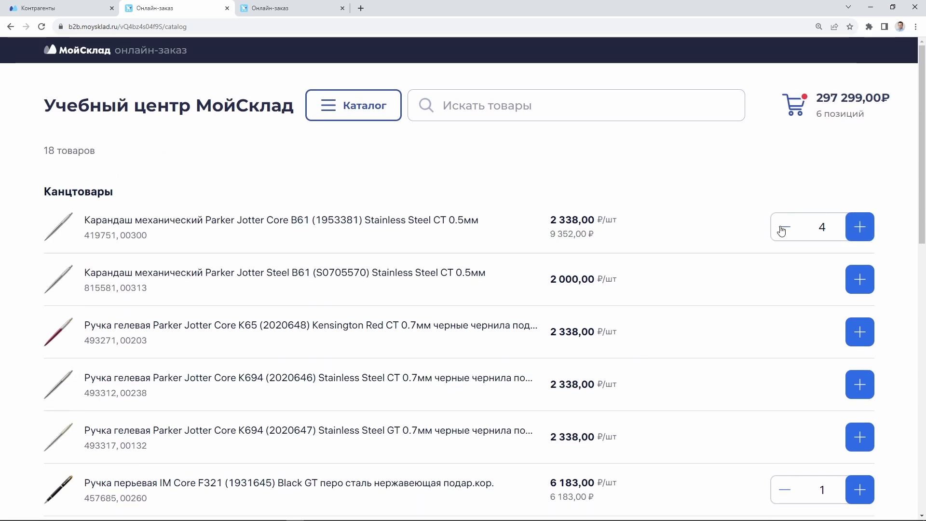
left_click(780, 227)
left_click(780, 227)
Add Jotter Steel B61 pencils and open the cart totalling 298 623,00 ₽ across 7 positions
left_click(860, 280)
left_click(860, 279)
left_click(860, 280)
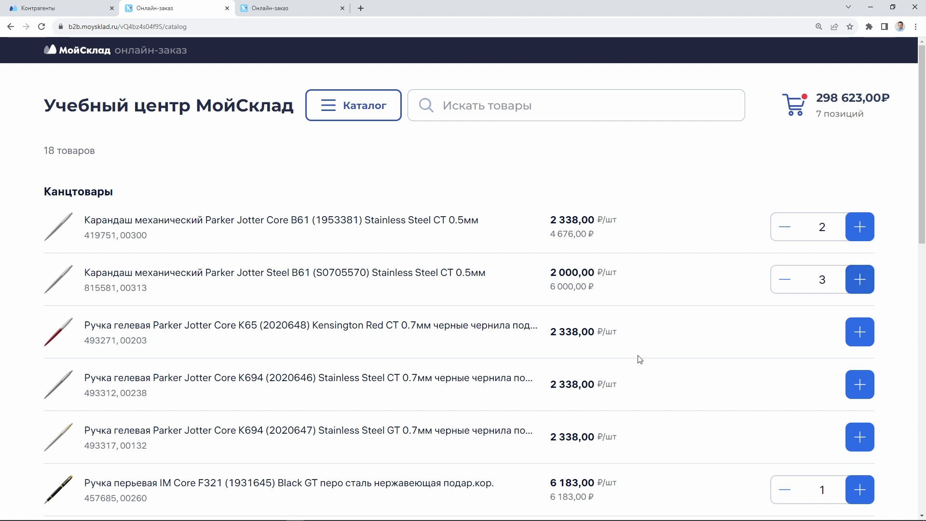
scroll(636, 359, "down", 7)
scroll(637, 362, "up", 7)
left_click(827, 110)
Review the cart, lowering then restoring the Sonnet rollerball quantity to 3
scroll(265, 347, "down", 3)
scroll(265, 347, "down", 3)
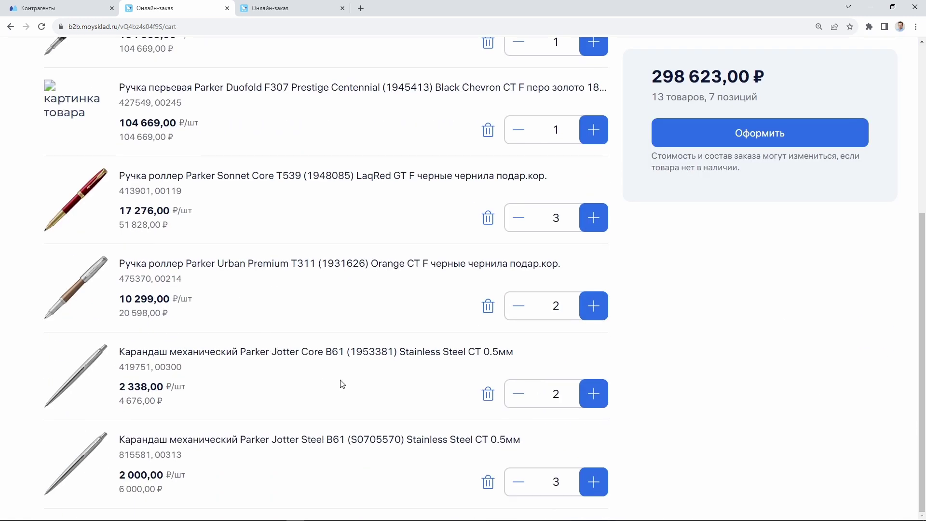
left_click(523, 227)
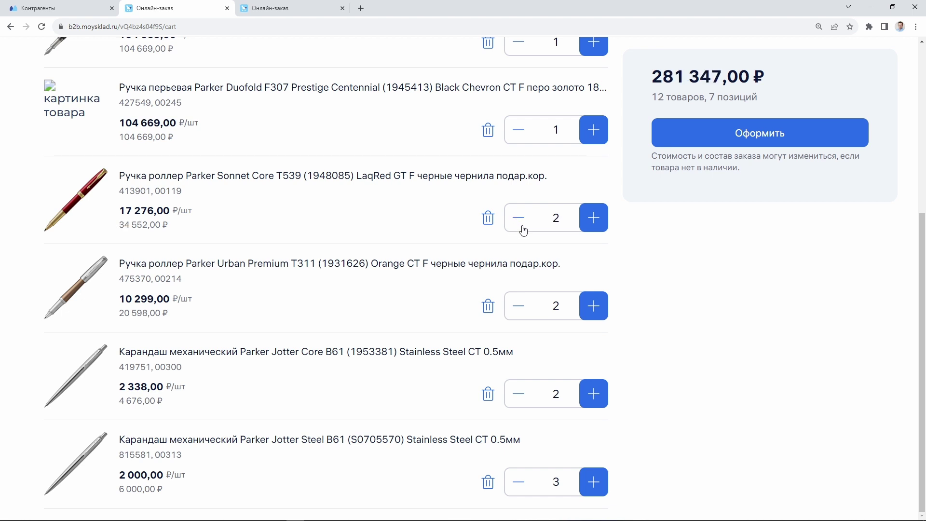
left_click(594, 218)
scroll(360, 366, "up", 6)
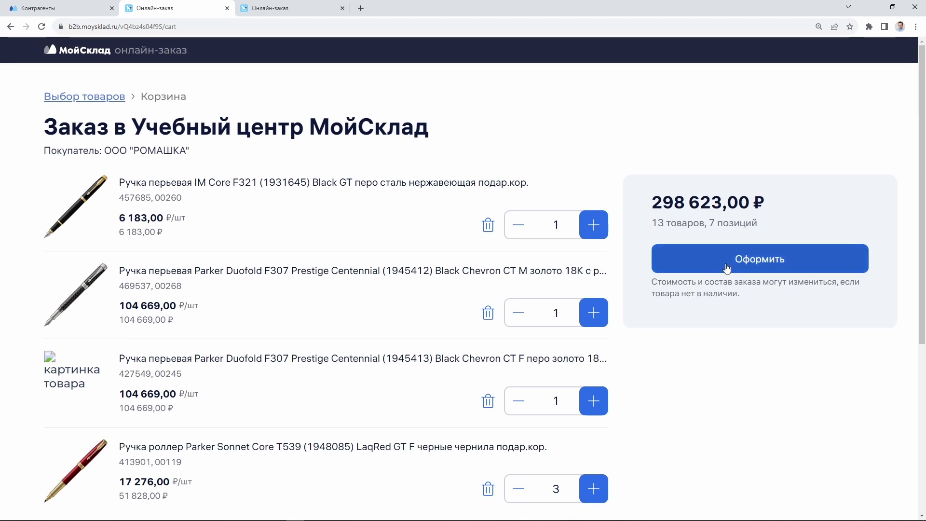
Check out and confirm the 298 623,00 ₽ order, then switch to the second store's catalog
left_click(699, 259)
left_click(95, 199)
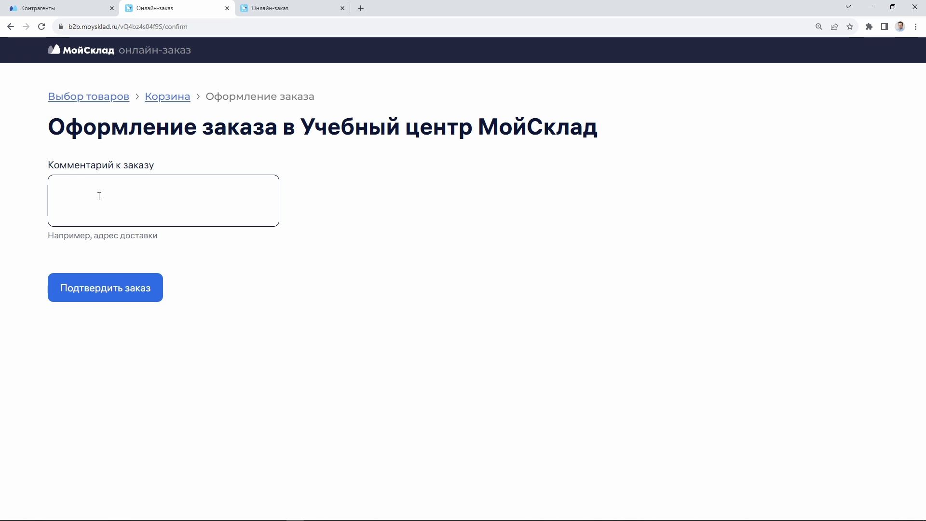
left_click(131, 289)
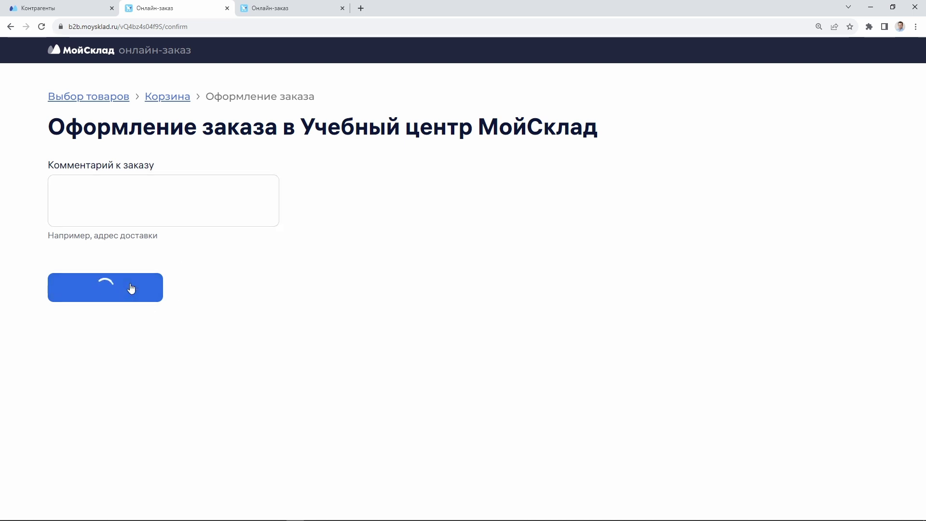
left_click(295, 7)
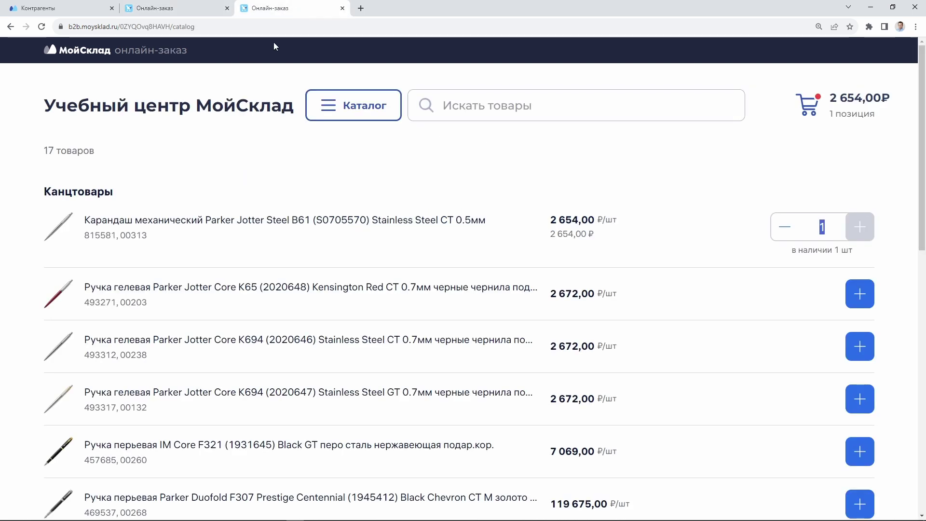
scroll(731, 327, "down", 5)
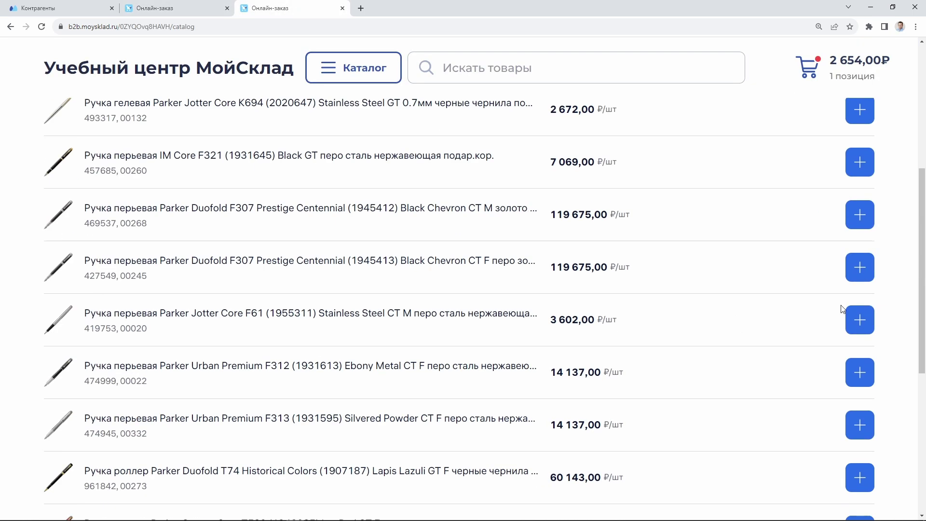
left_click(860, 268)
left_click(860, 268)
left_click(867, 332)
left_click(866, 331)
left_click(860, 372)
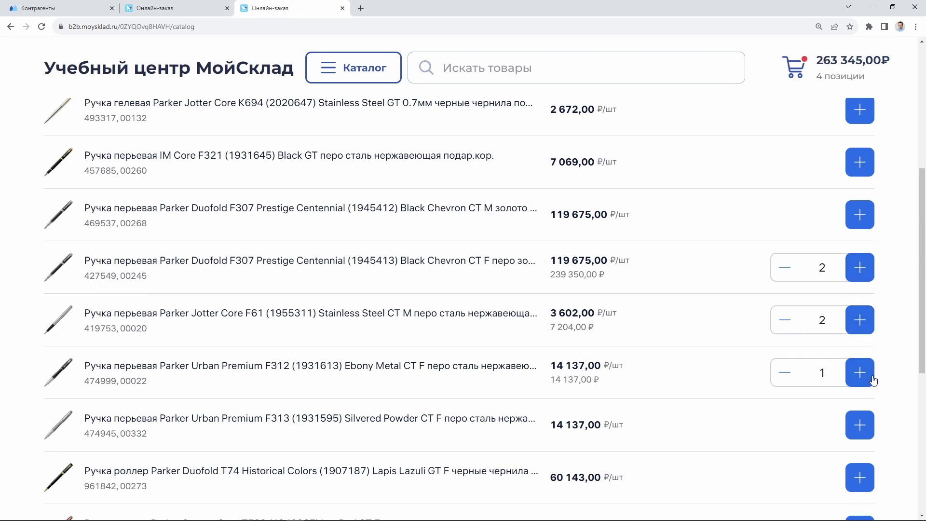
left_click(859, 373)
Reduce Duofold F307 to 1 in the cart and submit order Tilda00121 for 157 807,00 ₽
scroll(540, 256, "up", 5)
left_click(859, 114)
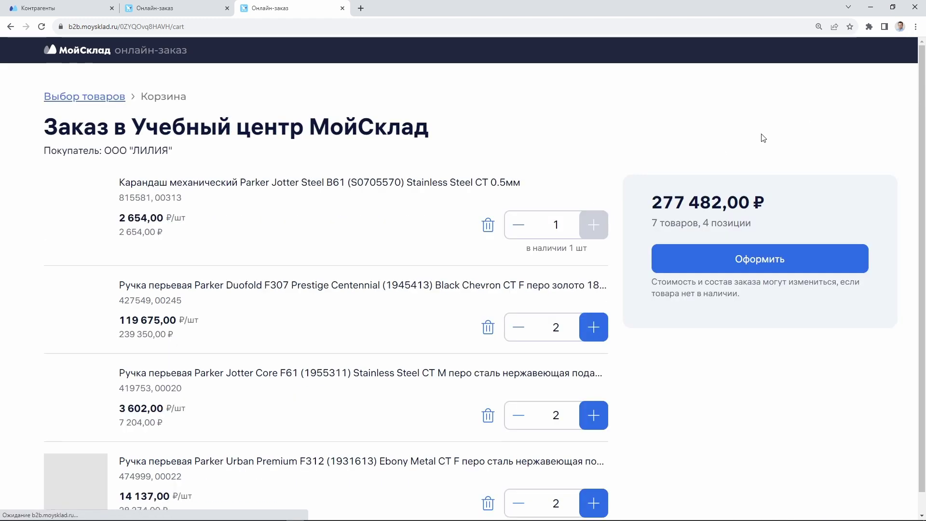
scroll(321, 211, "down", 1)
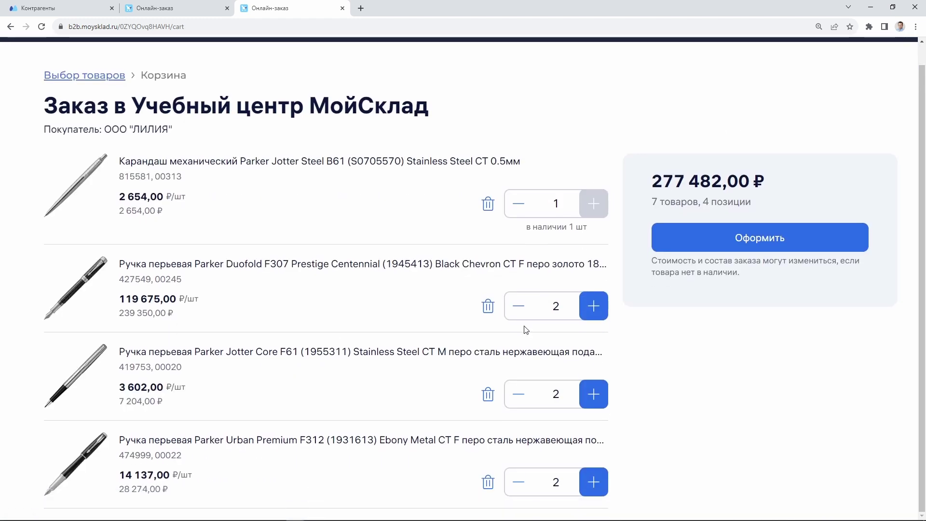
left_click(518, 306)
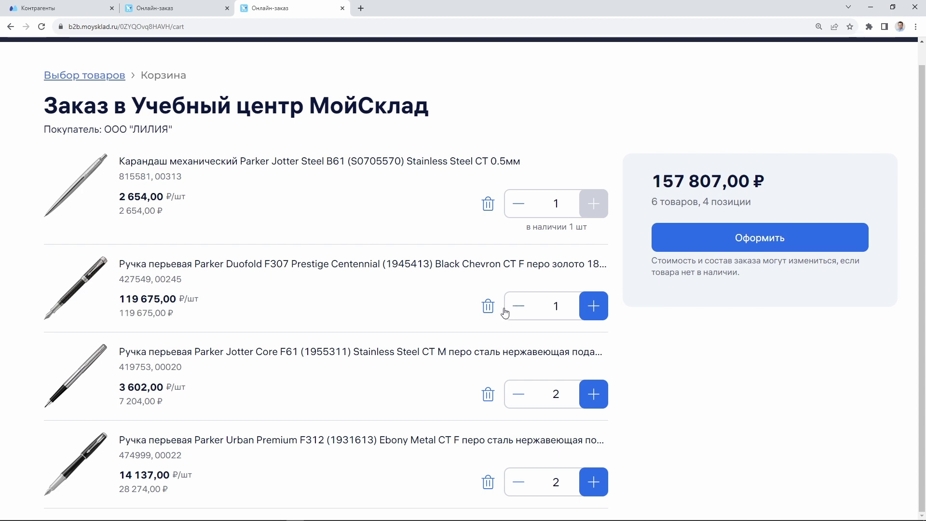
left_click(842, 238)
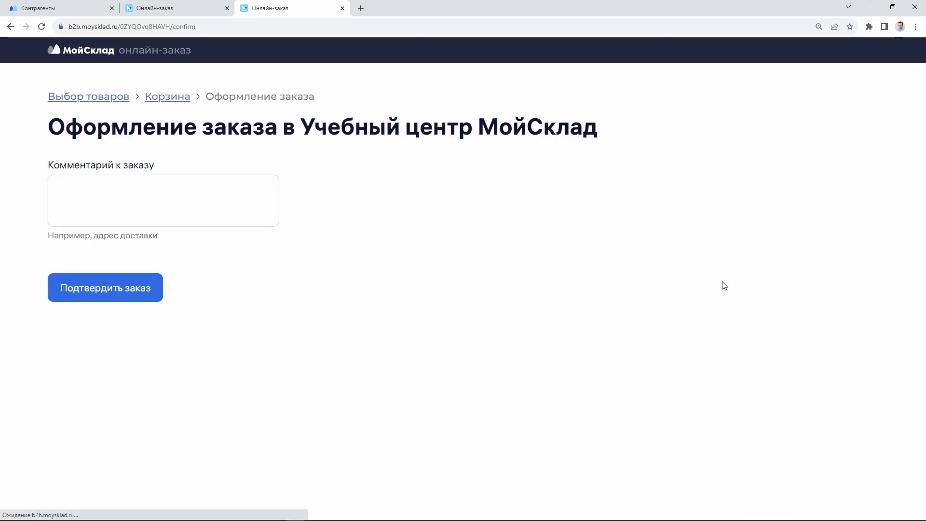
left_click(95, 289)
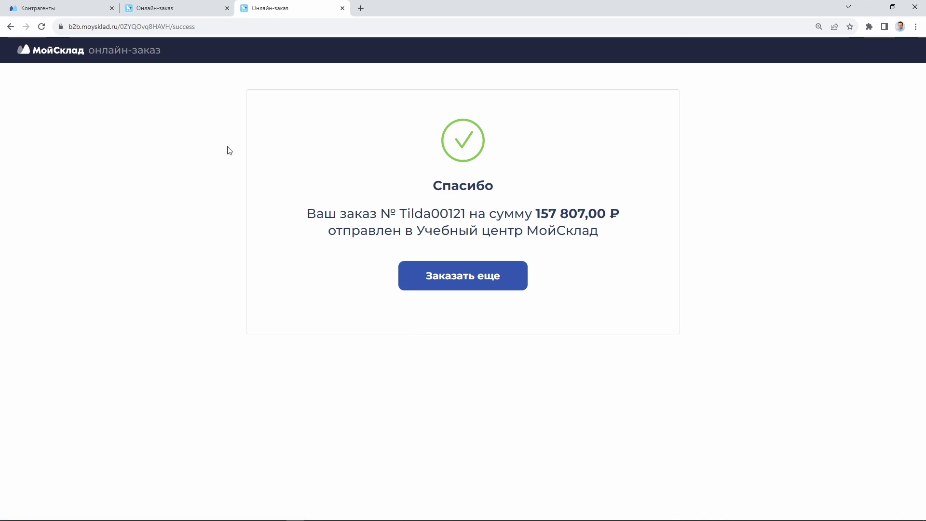
Start new orders in both stores, then return to the main МойСклад account
left_click(471, 283)
left_click(174, 8)
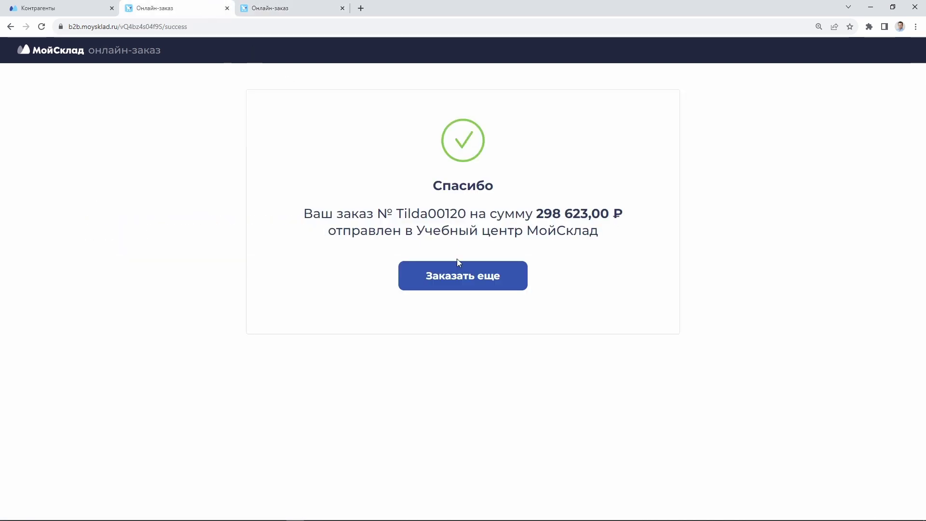
left_click(449, 272)
left_click(73, 9)
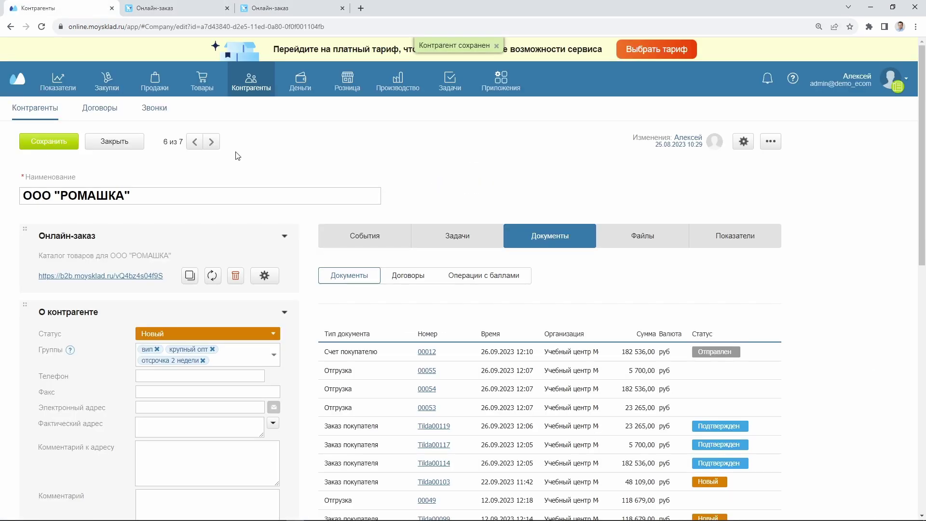
Filter Заказы покупателей to period сег (today), showing the ЛИЛИЯ and РОМАШКА orders, and collapse the filter
mouse_move(155, 87)
left_click(69, 108)
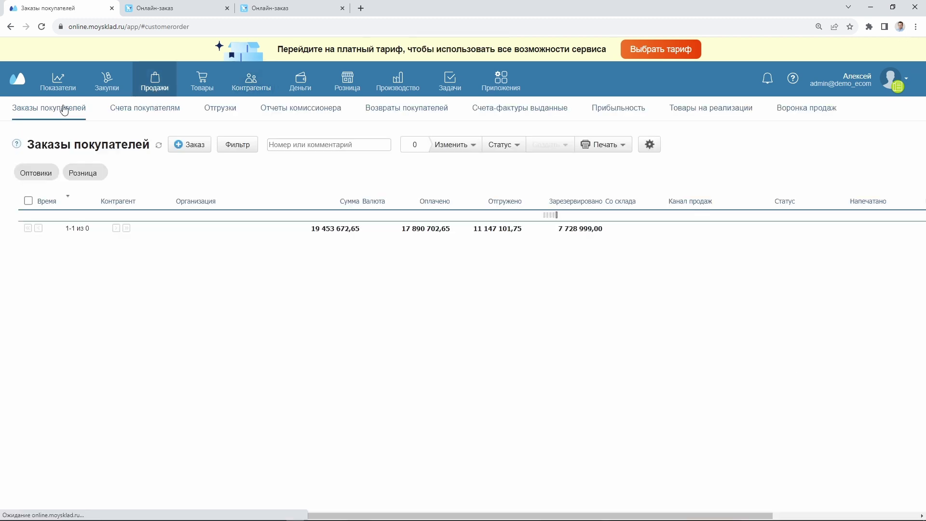
left_click(227, 145)
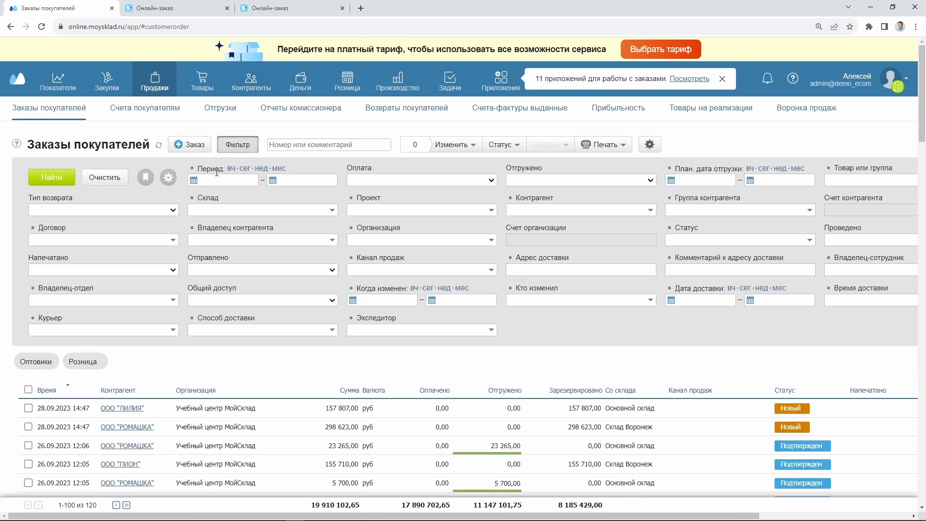
left_click(245, 168)
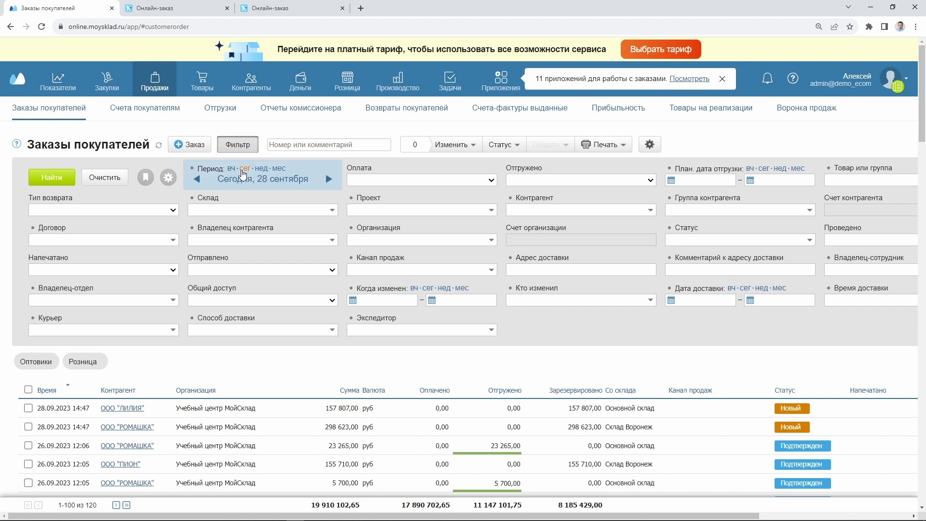
left_click(67, 177)
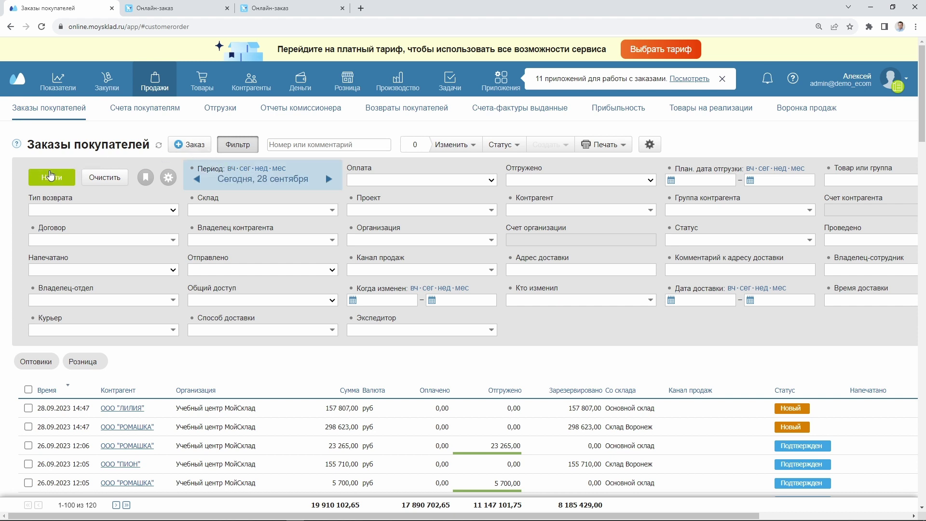
left_click(231, 148)
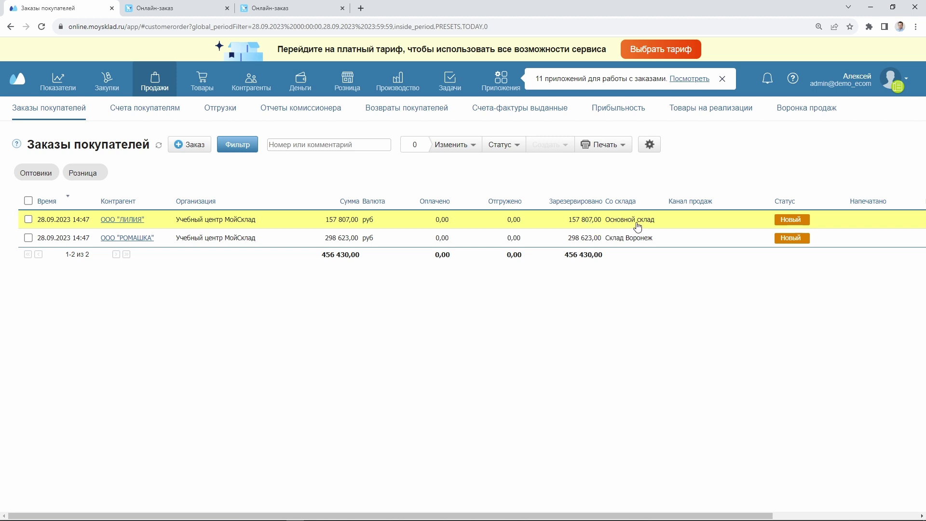
Set the ООО "РОМАШКА" order Tilda00120 to Подтвержден and save the changes
left_click(290, 244)
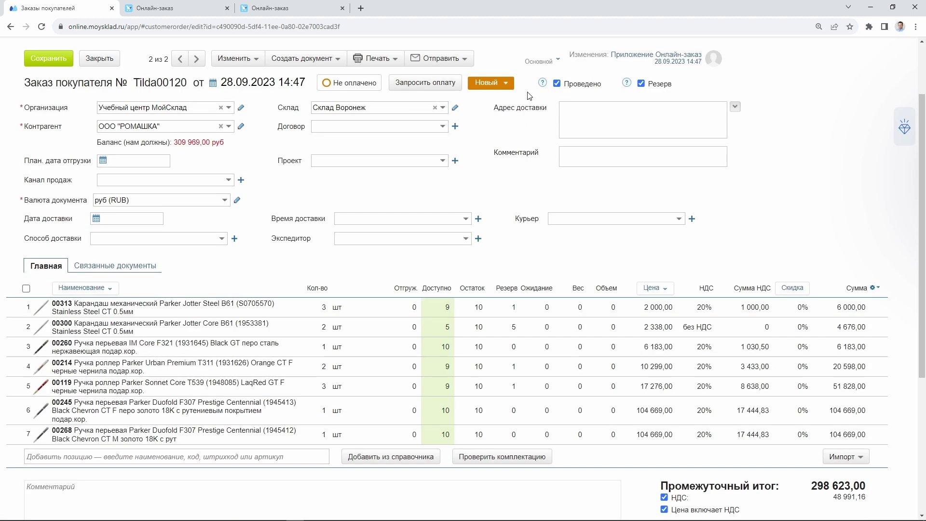
left_click(503, 86)
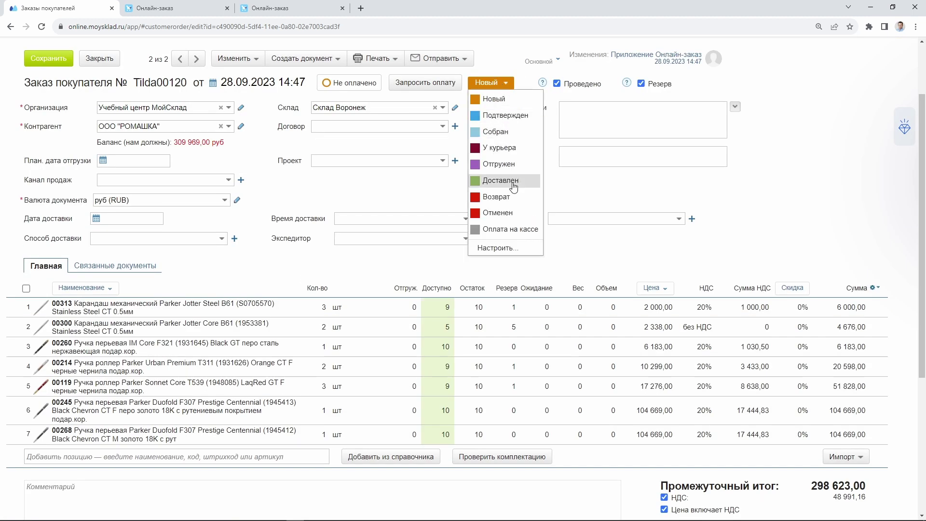
left_click(504, 115)
left_click(48, 59)
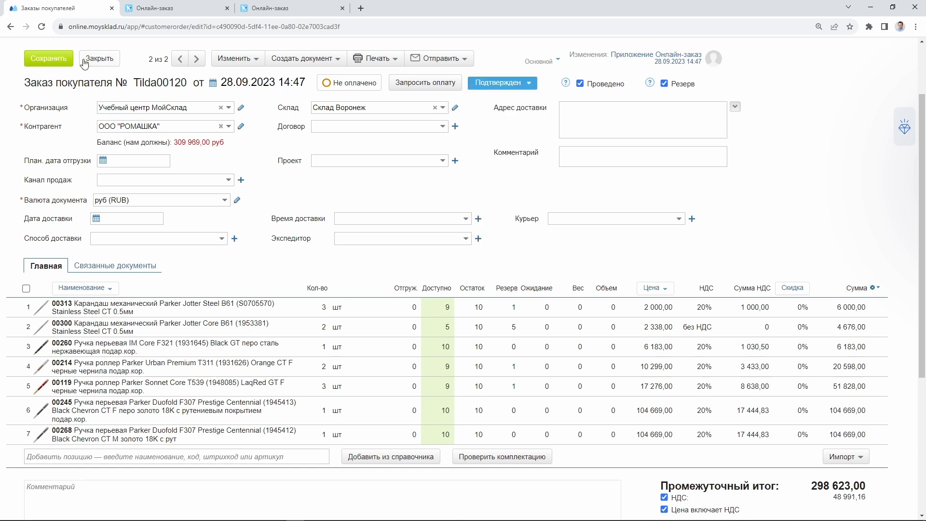
left_click(96, 58)
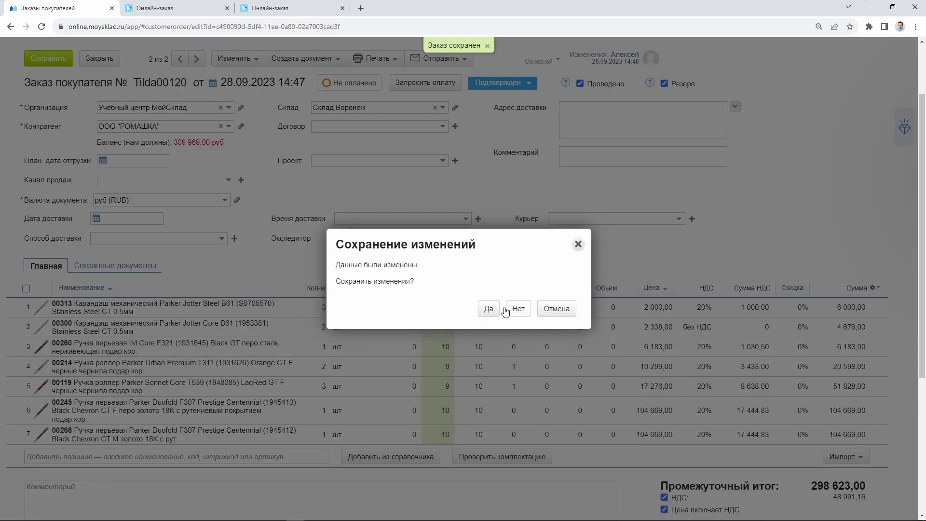
left_click(488, 308)
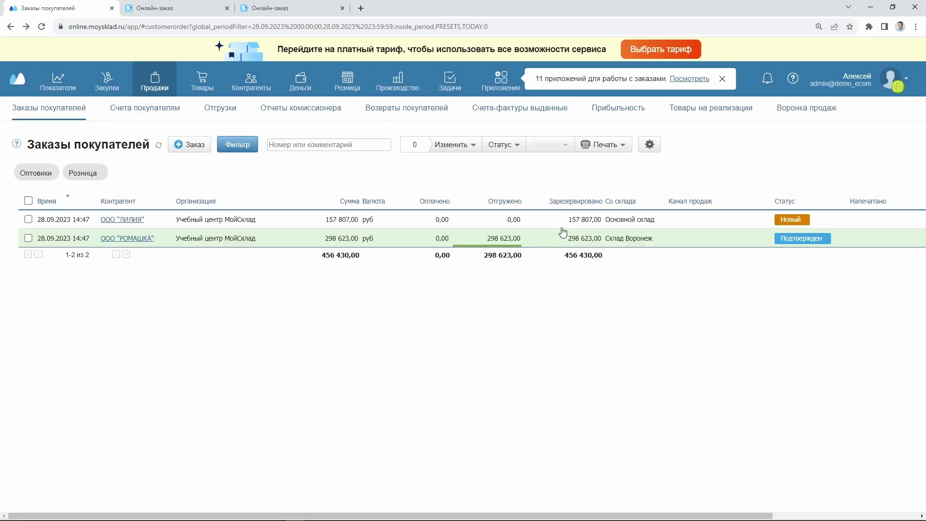
Set the ООО "ЛИЛИЯ" order Tilda00121 to Подтвержден, save it and close it
left_click(541, 221)
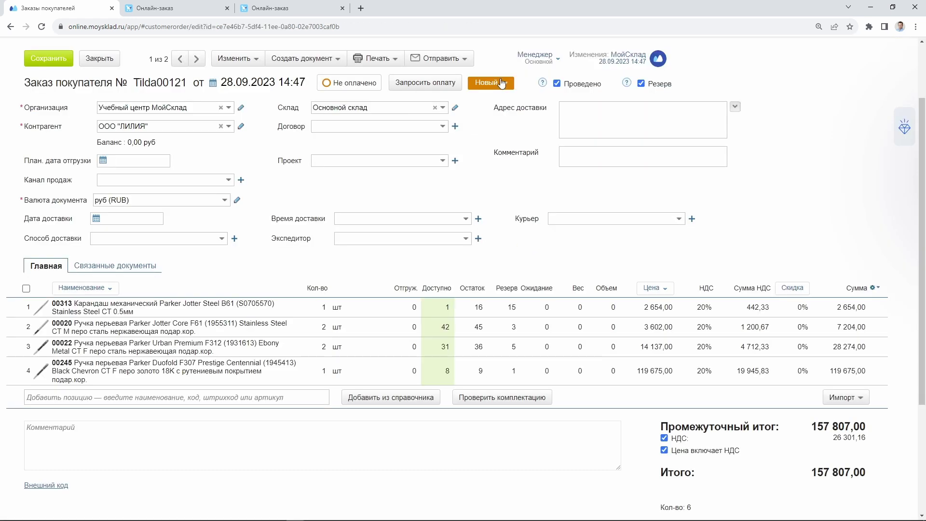
left_click(502, 83)
left_click(497, 115)
left_click(46, 58)
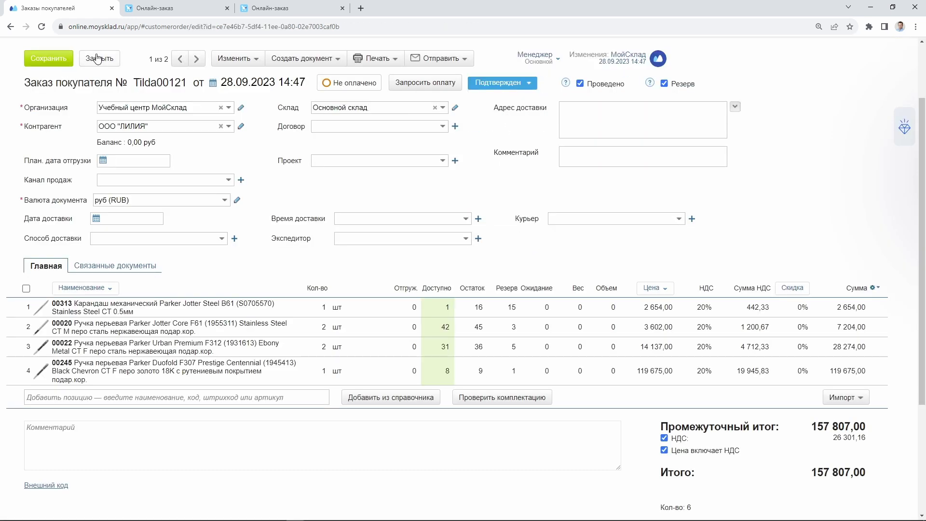
left_click(98, 59)
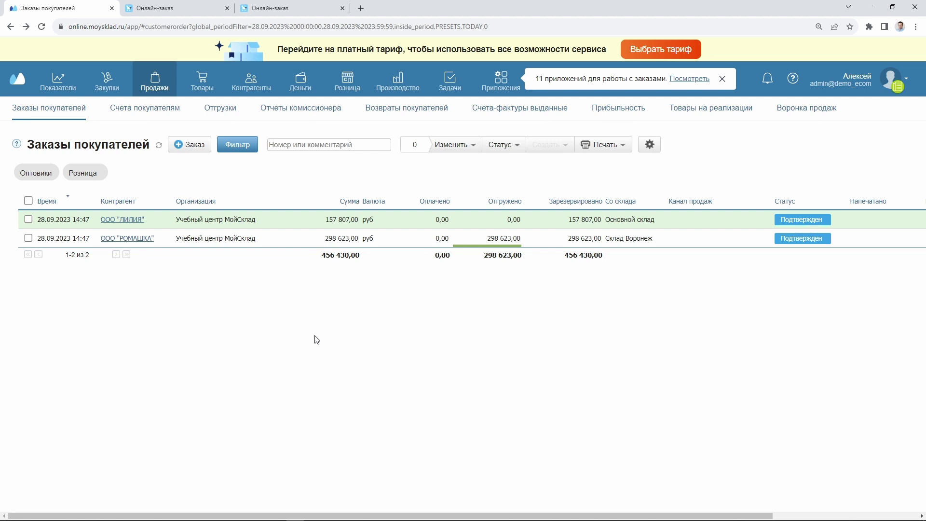
Go from Приложения to the Онлайн-заказ app page and begin a new Общедоступная ссылка
left_click(501, 82)
left_click(278, 218)
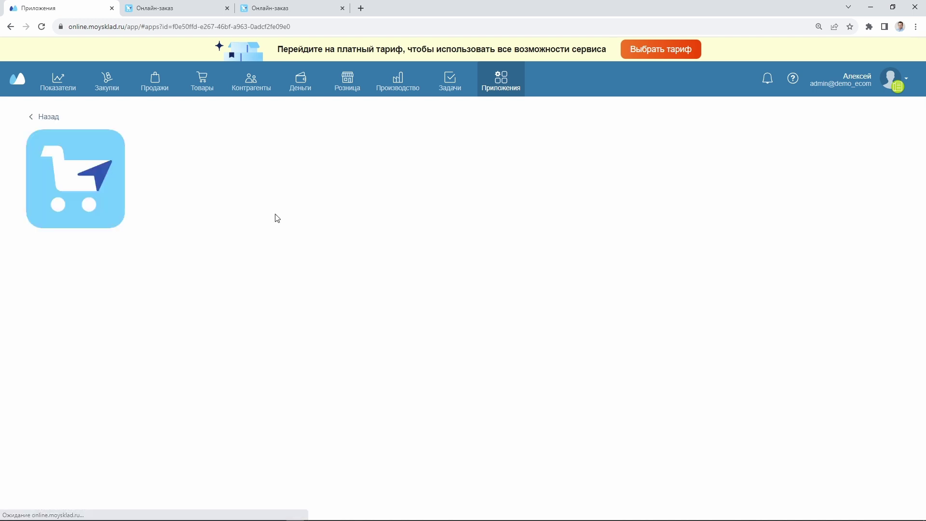
left_click(245, 234)
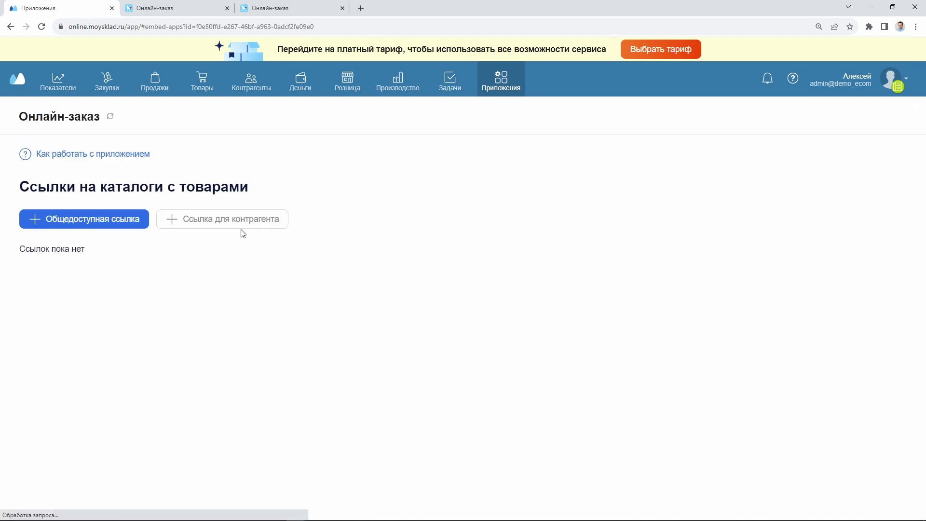
left_click(104, 220)
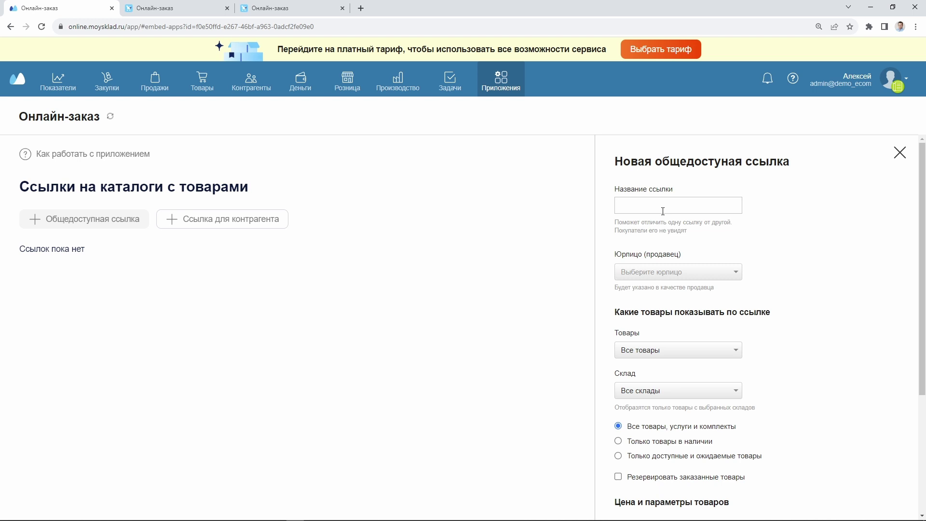
Name the link 'Новый клиент' with Учебный центр МойСклад as the seller
type("Новый клиент")
left_click(710, 278)
left_click(705, 289)
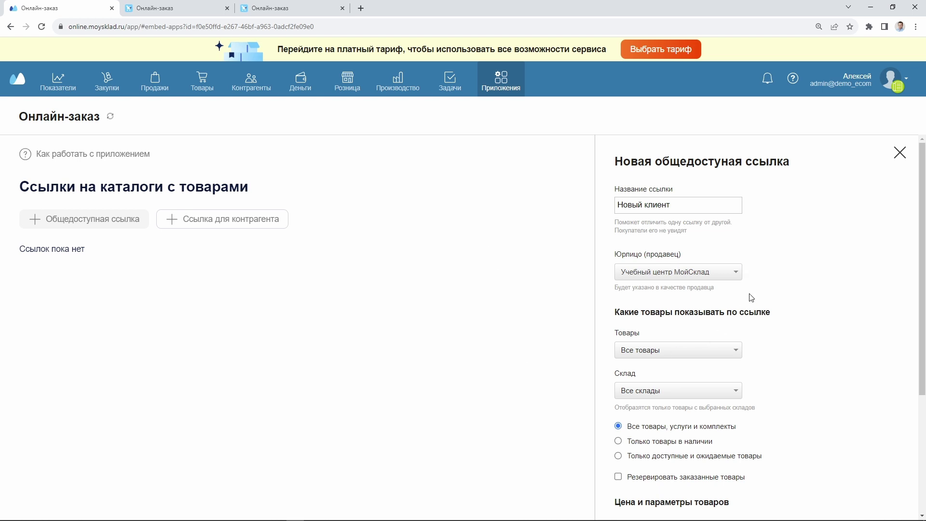
left_click(736, 275)
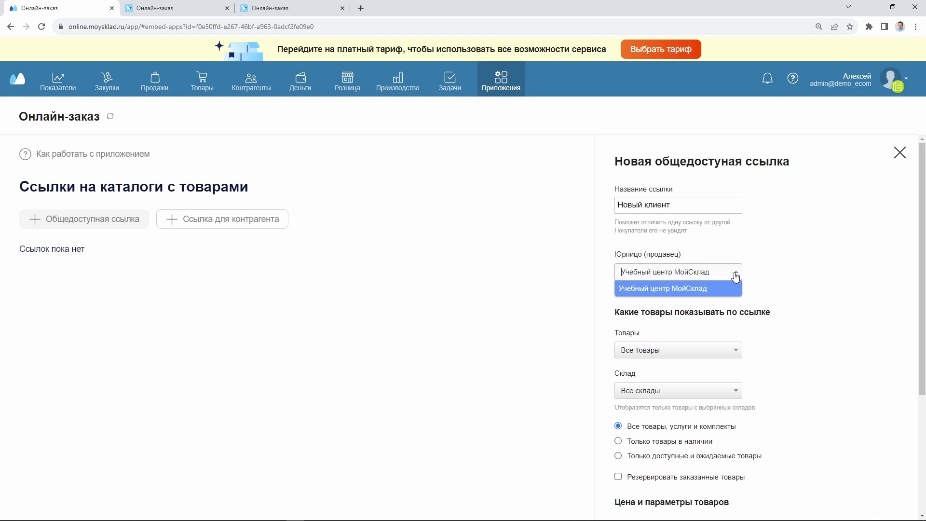
left_click(655, 290)
Include the Канцтовары, Интернет-магазин Tilda and Товары интернет-магазинов groups from Основной склад
scroll(816, 299, "down", 2)
left_click(684, 256)
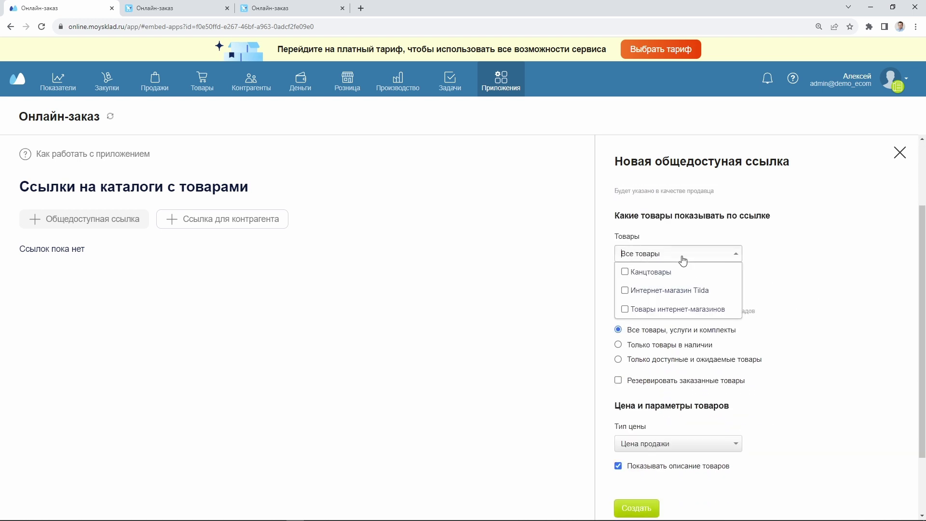
left_click(625, 272)
left_click(625, 290)
left_click(625, 310)
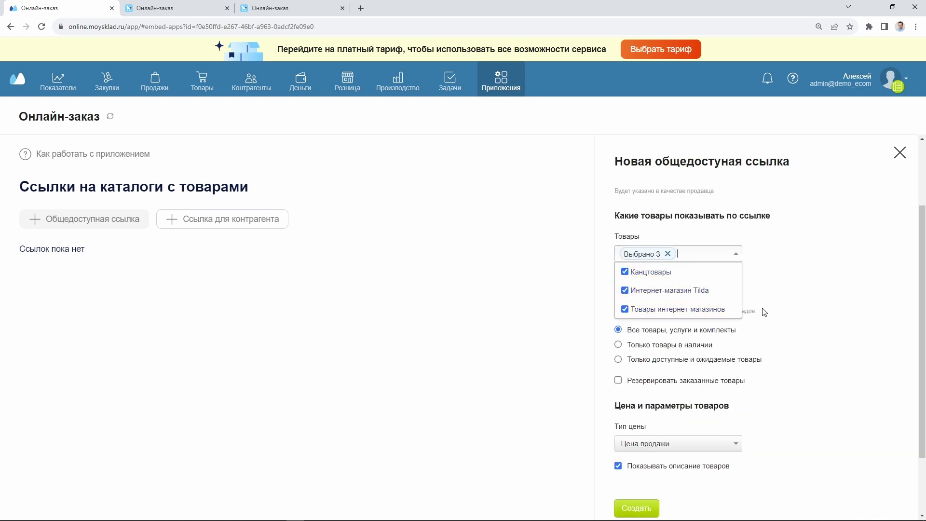
left_click(763, 309)
left_click(713, 294)
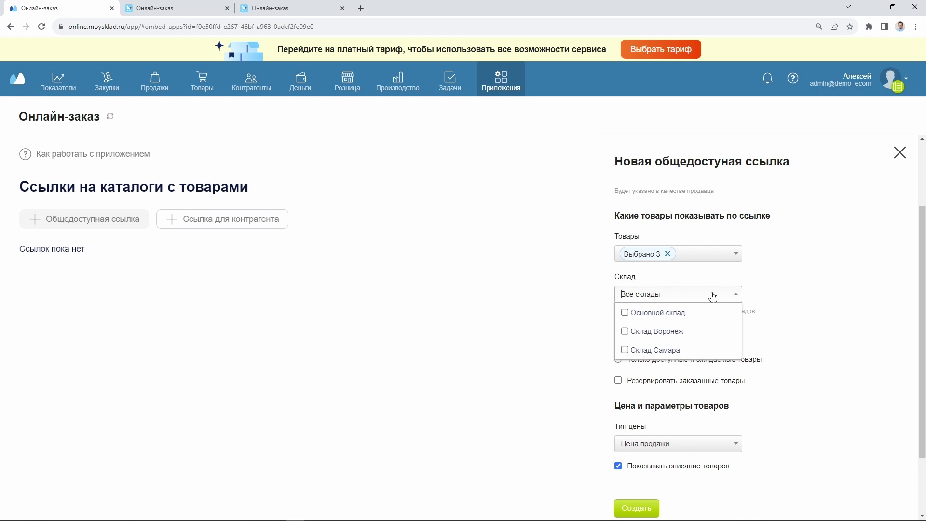
left_click(670, 313)
left_click(771, 320)
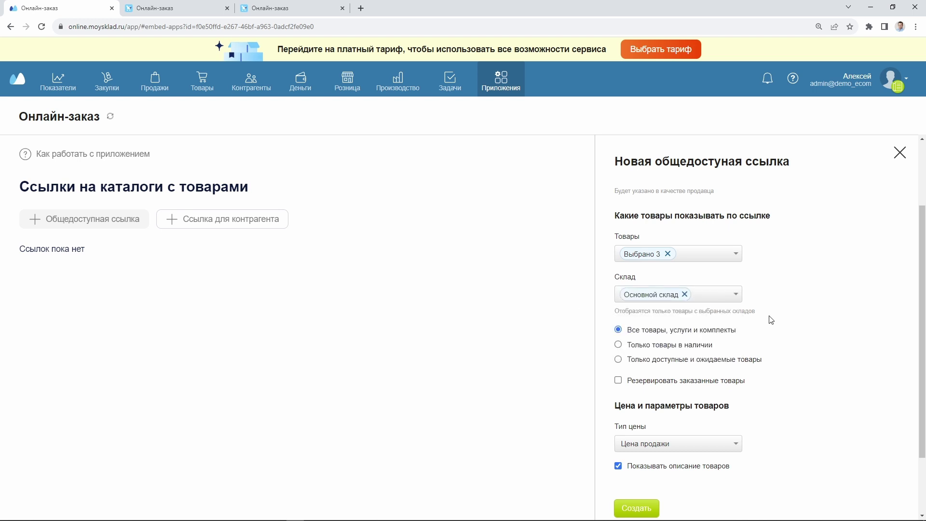
Show only in-stock goods, priced at Цена продажи
scroll(767, 321, "down", 1)
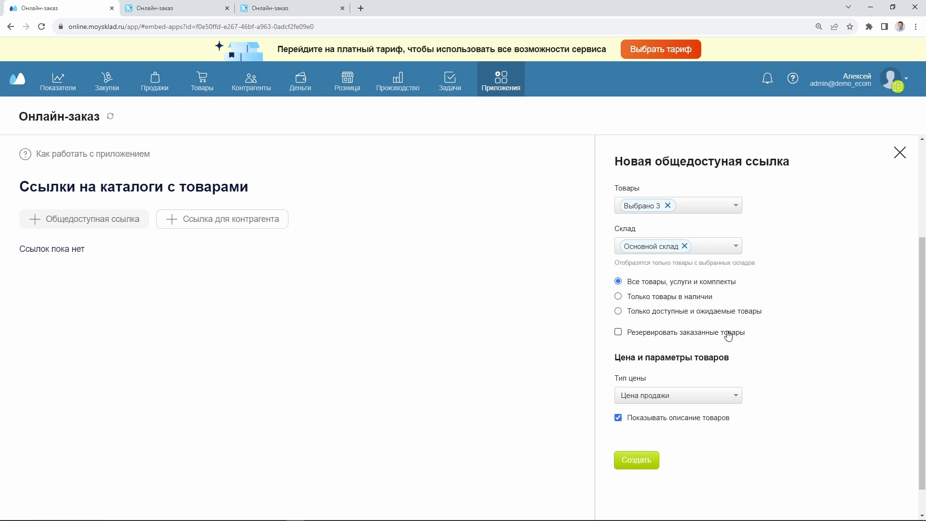
left_click(664, 303)
scroll(801, 320, "down", 1)
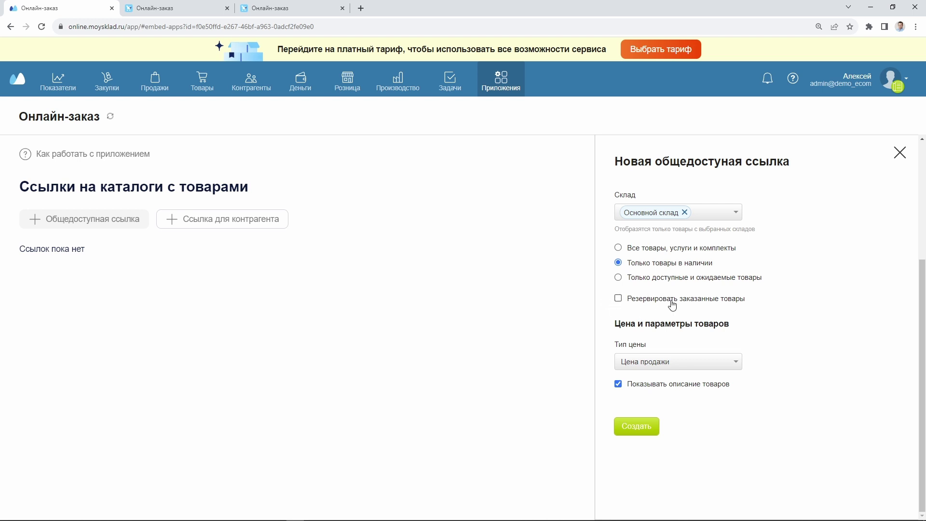
left_click(679, 365)
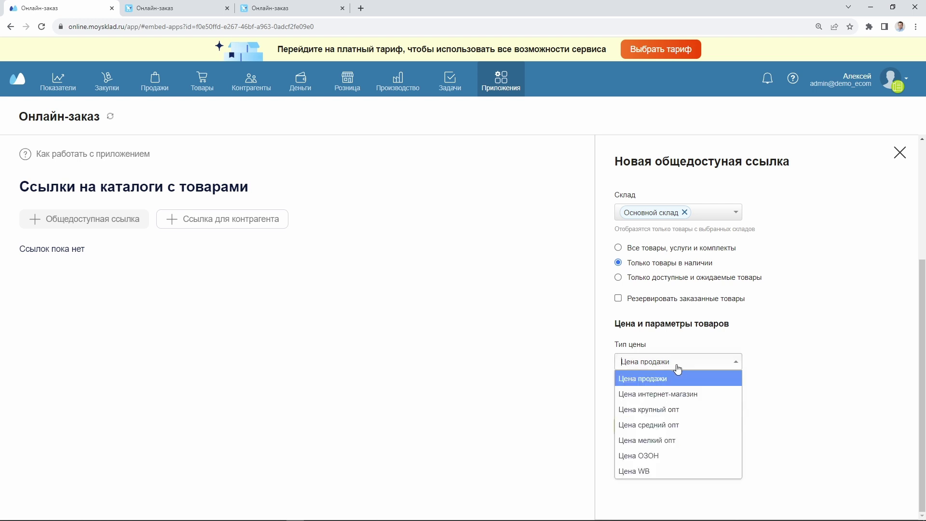
left_click(646, 378)
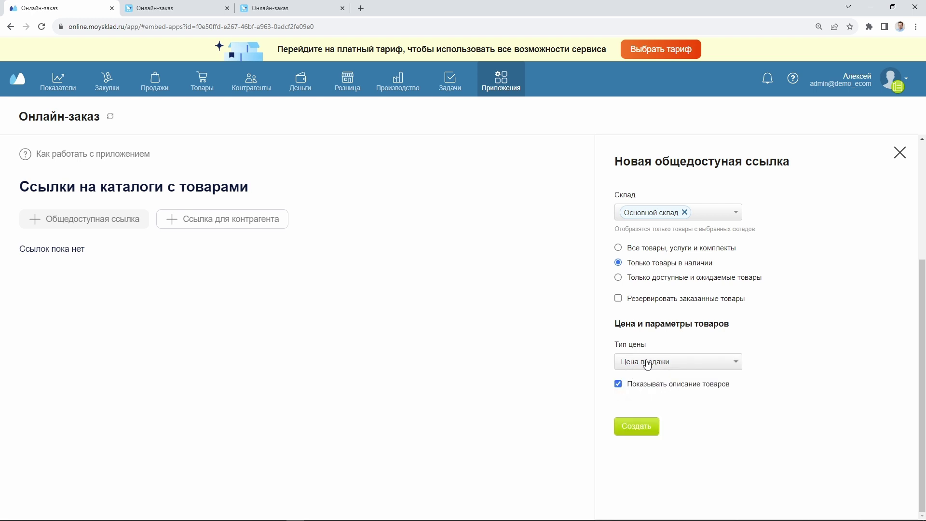
Create the link and open its public catalogue in a new tab
left_click(643, 431)
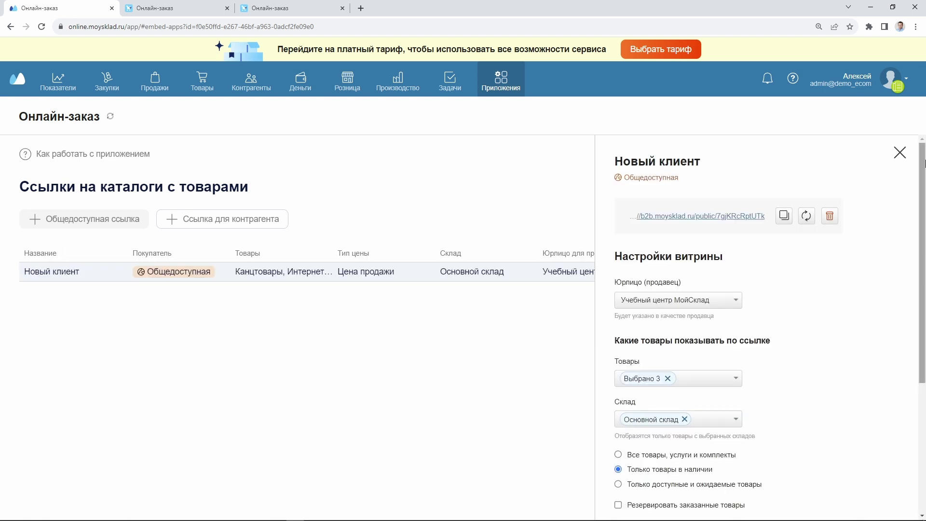
left_click(901, 154)
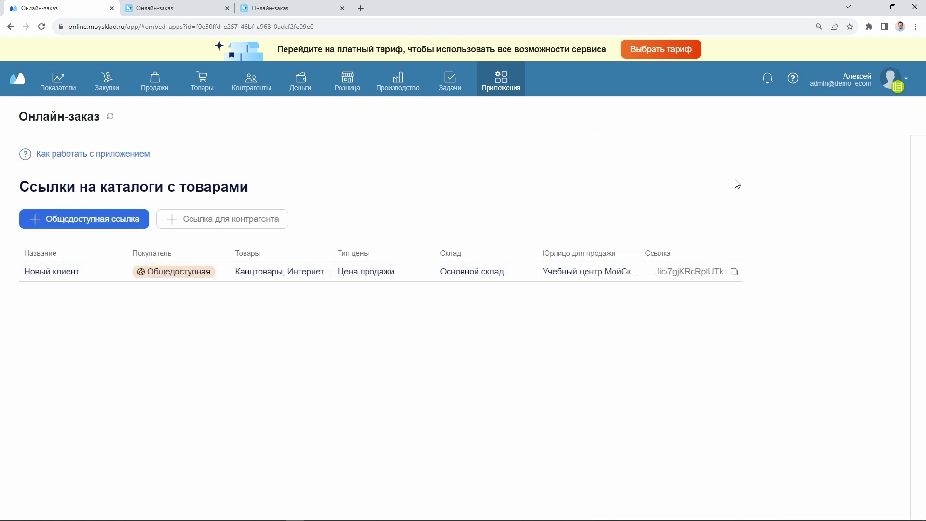
left_click(681, 273)
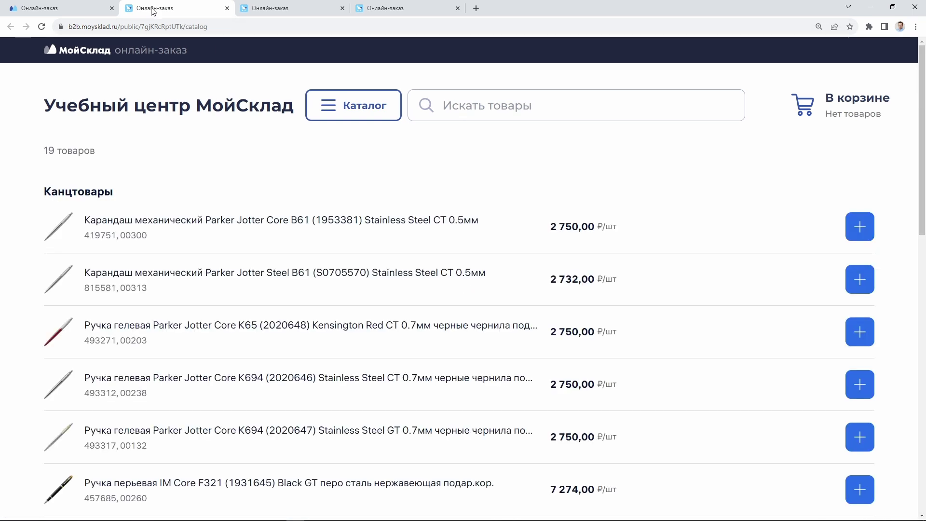
Add IM Core F321, both Jotter Core K694, Duofold F307, Jotter Core F61 and Urban Premium F312 pens
scroll(742, 252, "down", 8)
scroll(753, 256, "up", 8)
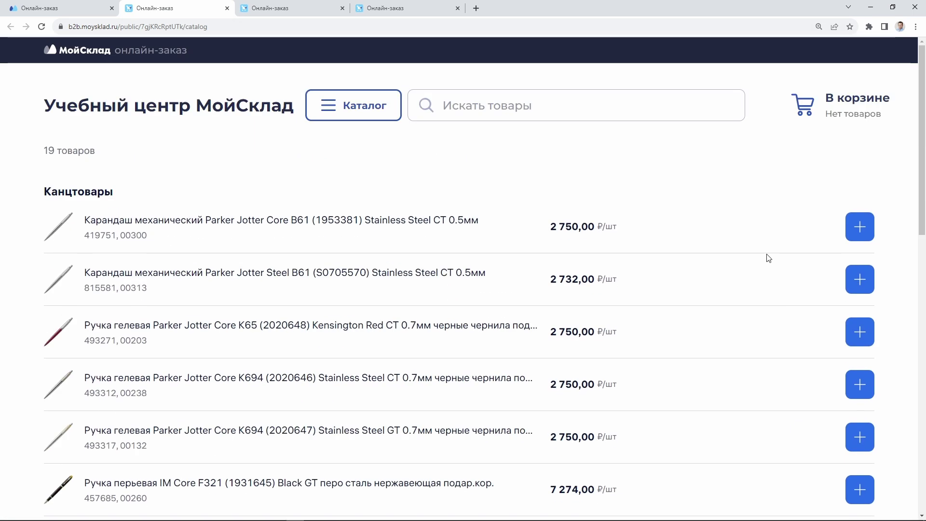
scroll(894, 231, "down", 5)
left_click(853, 248)
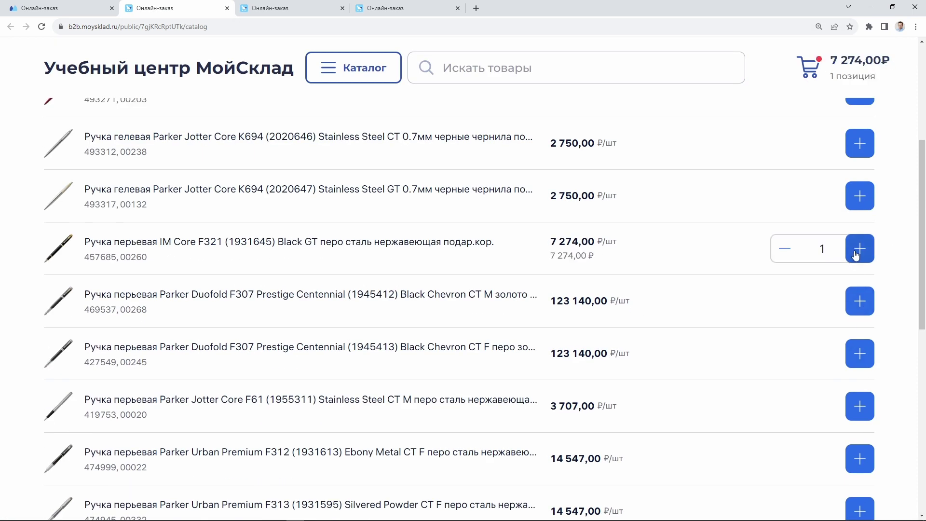
left_click(853, 195)
left_click(858, 143)
left_click(860, 353)
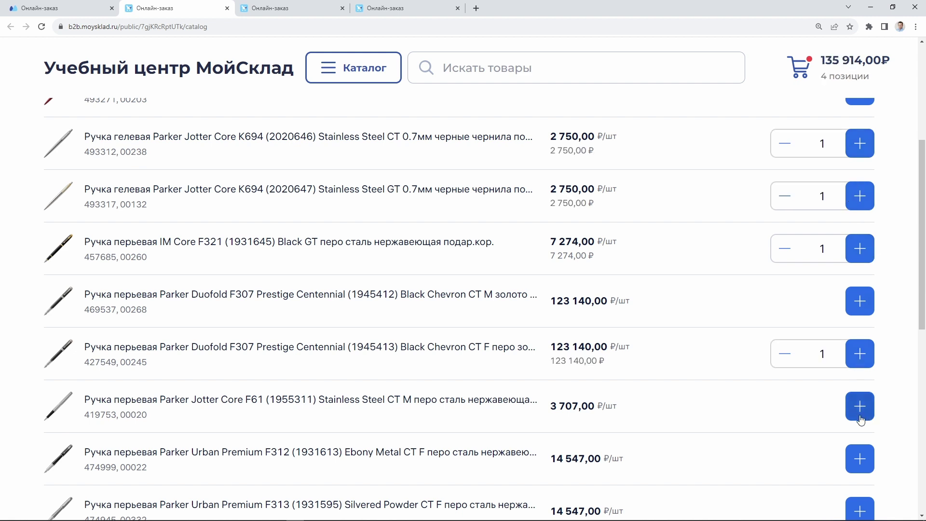
left_click(860, 406)
left_click(859, 451)
Open the 154 168,00 ₽ cart, proceed to checkout and focus the contact phone field
scroll(757, 393, "up", 5)
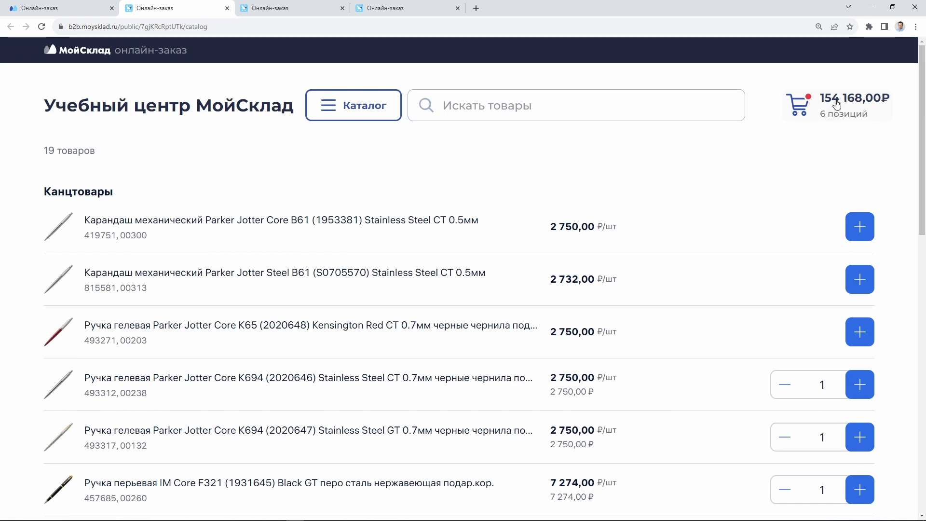
left_click(832, 101)
scroll(383, 309, "down", 4)
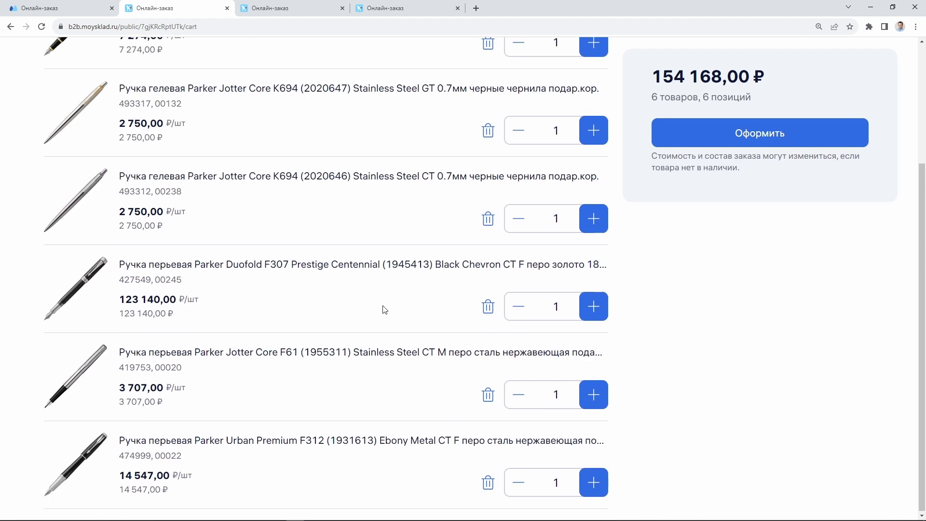
scroll(386, 310, "up", 5)
left_click(716, 240)
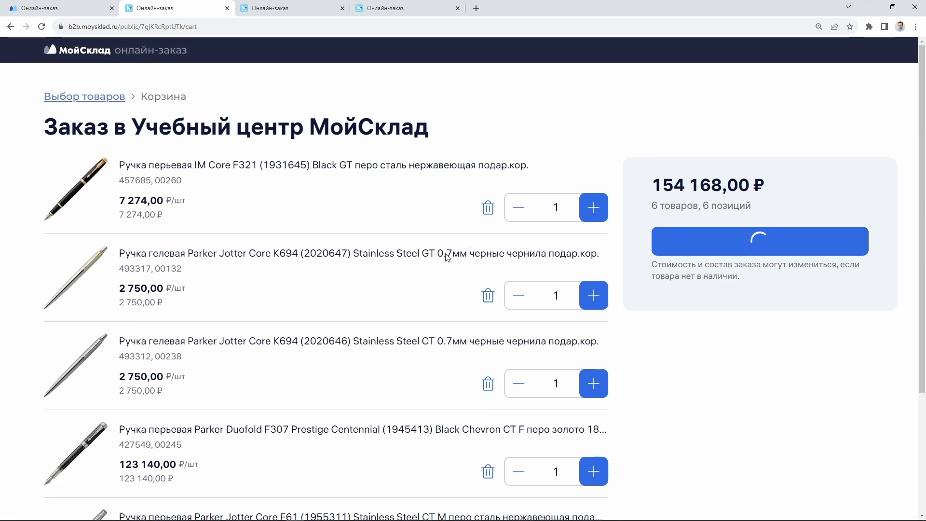
left_click(132, 180)
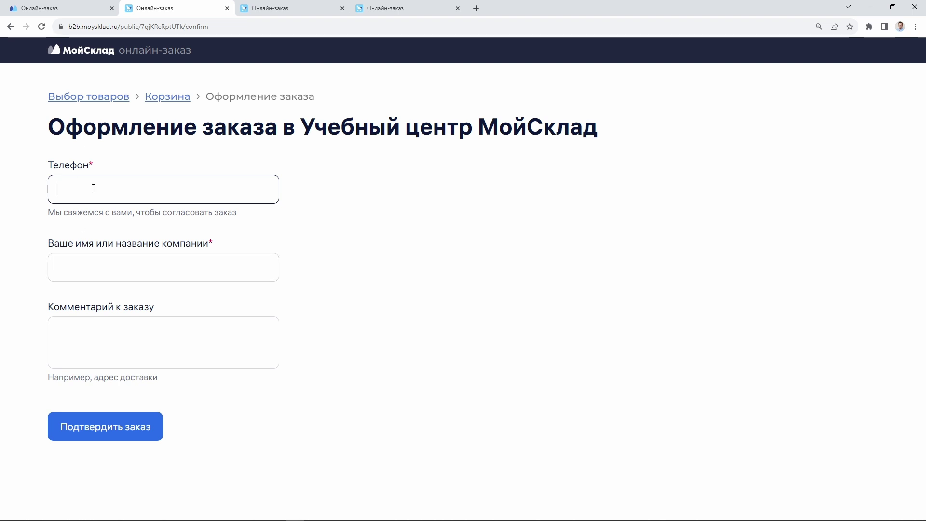
Enter the customer's phone number and the company name 'ООО Моя компания' at checkout
left_click(111, 271)
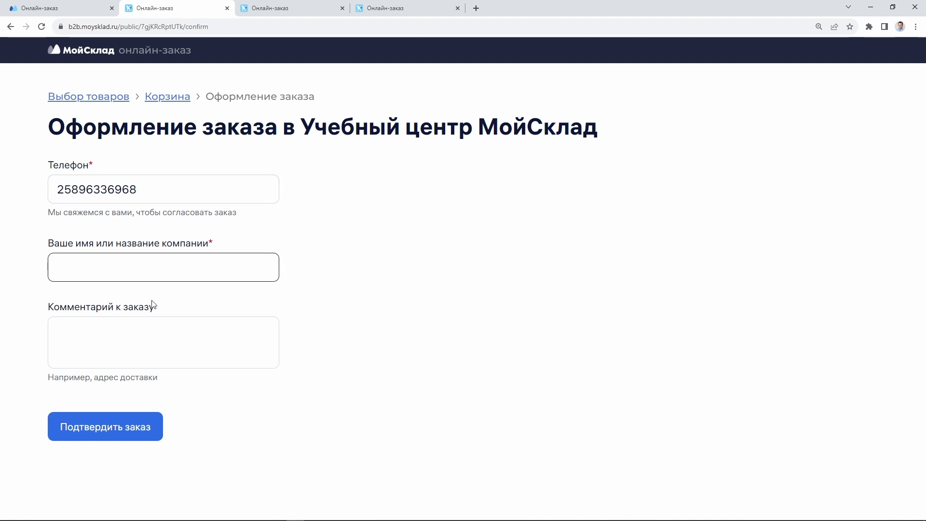
type("ООО Моя компания")
Add the comment 'Хотим стотрудничать, пришли КП' and submit order Tilda00122
left_click(140, 327)
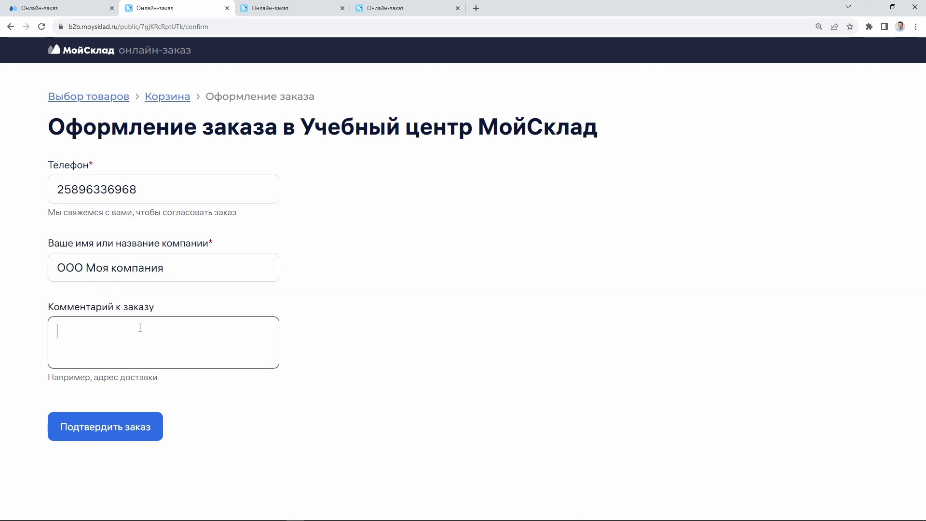
type("Хотим стотрудничать, приш")
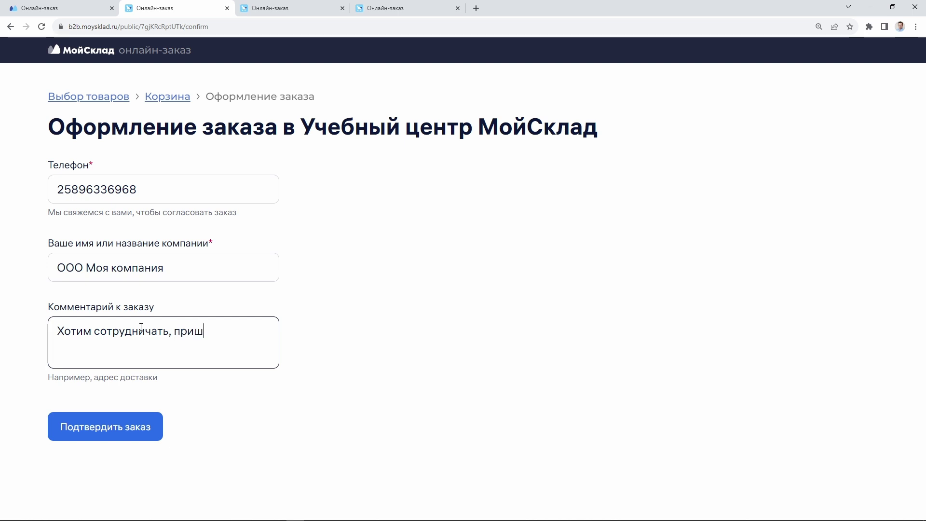
type("ли КП")
left_click(128, 428)
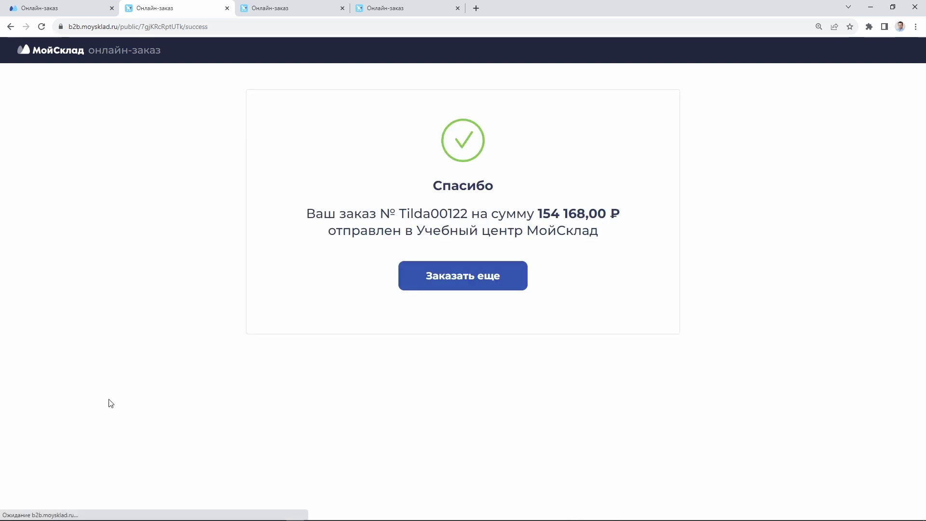
Open customer order Tilda00122 from Продажи > Заказы покупателей in МойСклад
left_click(66, 10)
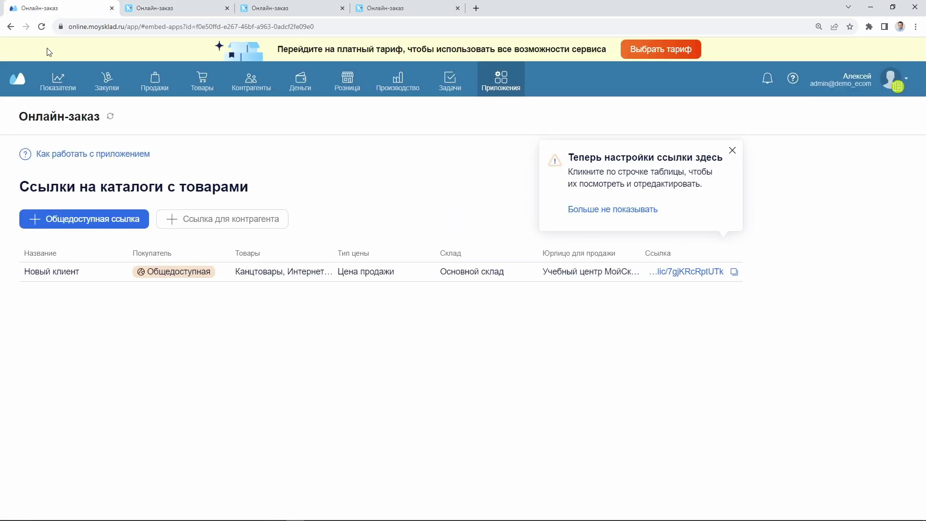
left_click(155, 81)
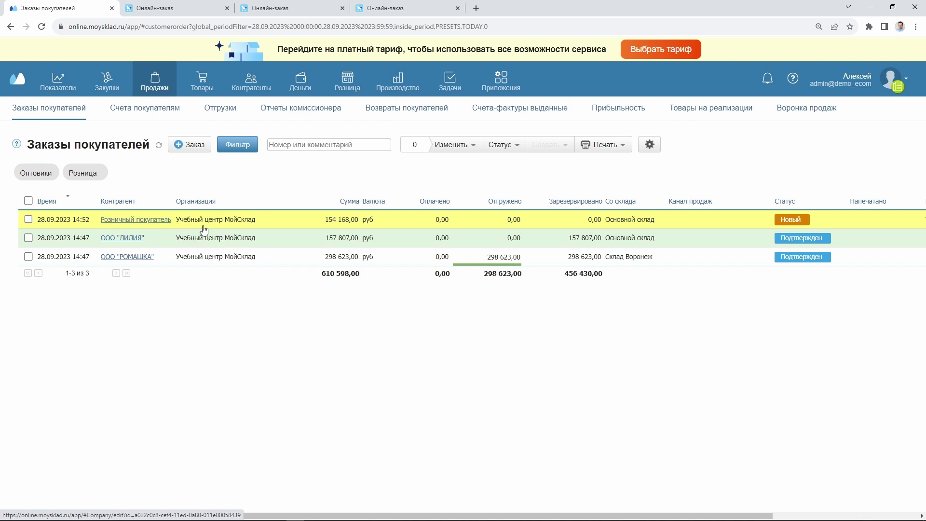
left_click(281, 224)
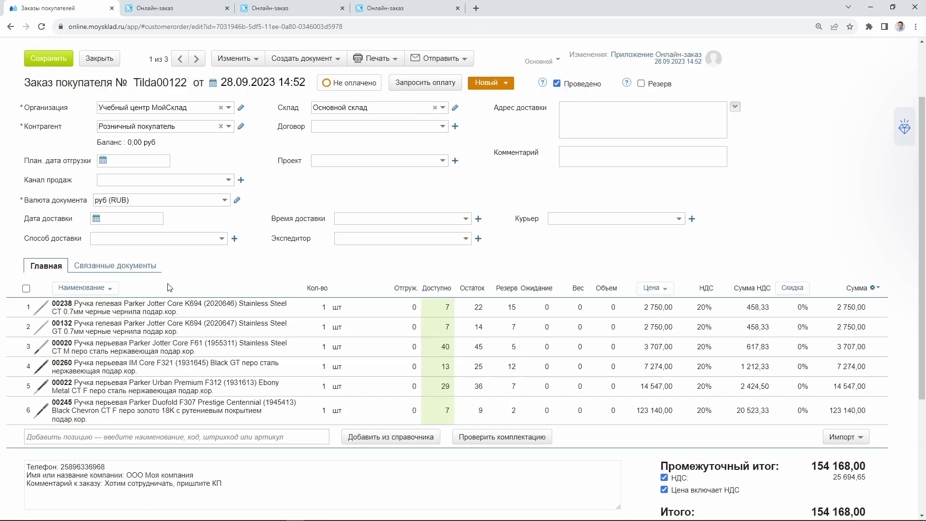
Review the order's six pens, the customer's comment and the phone number
scroll(713, 163, "down", 2)
scroll(713, 163, "up", 3)
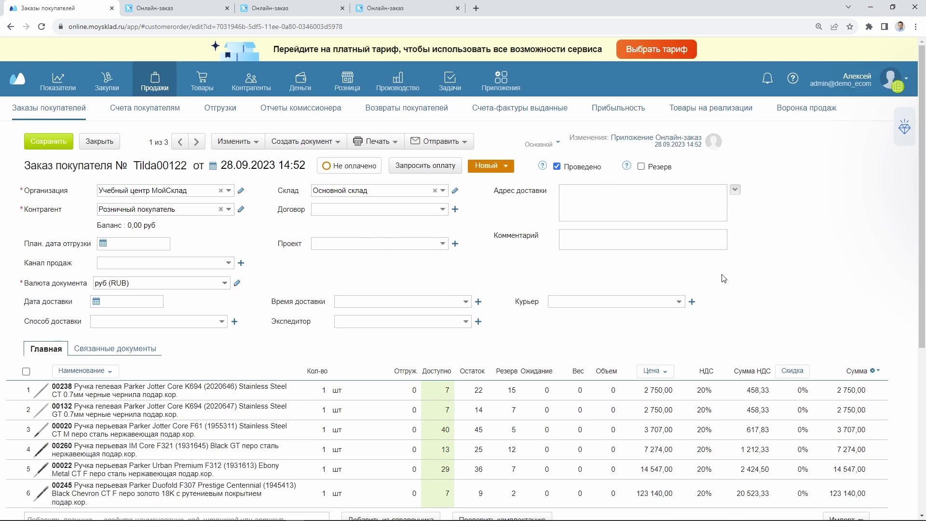
scroll(846, 285, "down", 3)
scroll(844, 280, "down", 2)
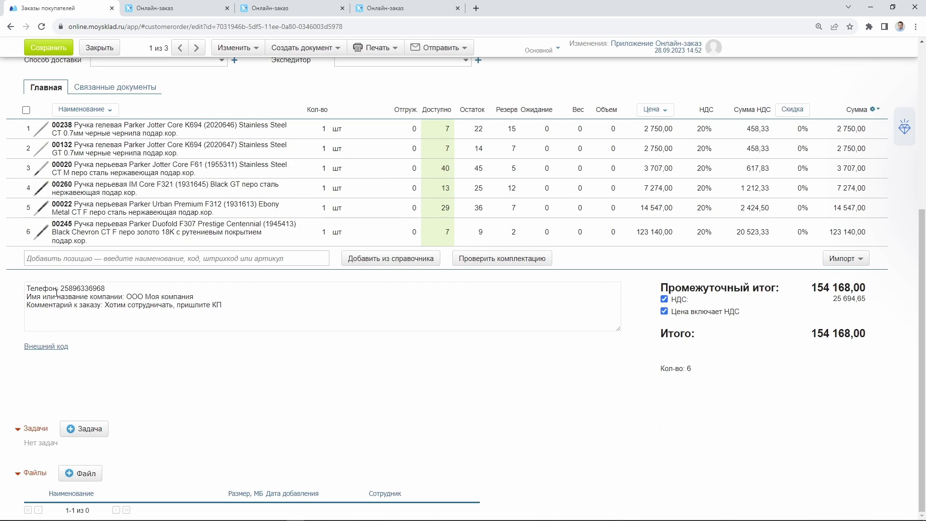
left_click_drag(30, 285, 256, 312)
left_click(259, 314)
left_click_drag(62, 288, 106, 288)
left_click(105, 290)
scroll(292, 366, "up", 5)
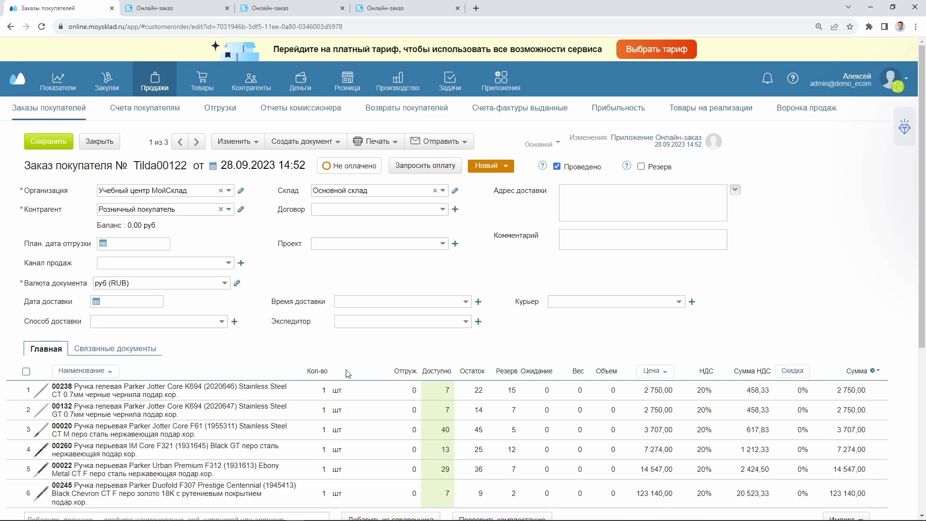
left_click(335, 144)
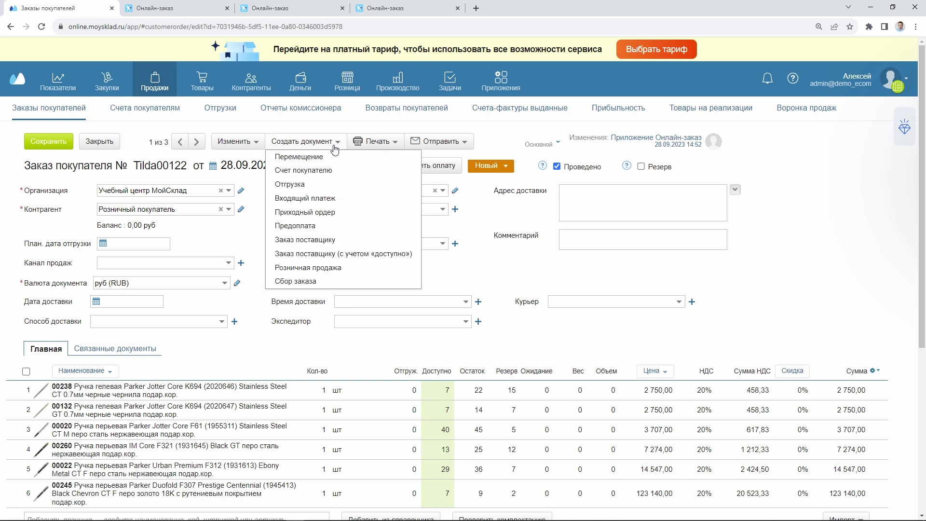
Print order Tilda00122 with the commercial proposal_stamp-sign template
left_click(376, 141)
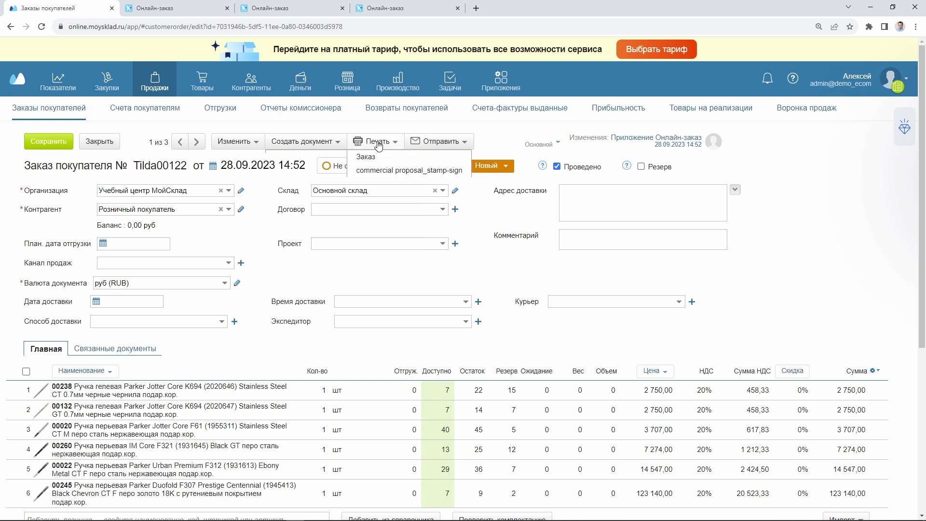
left_click(381, 198)
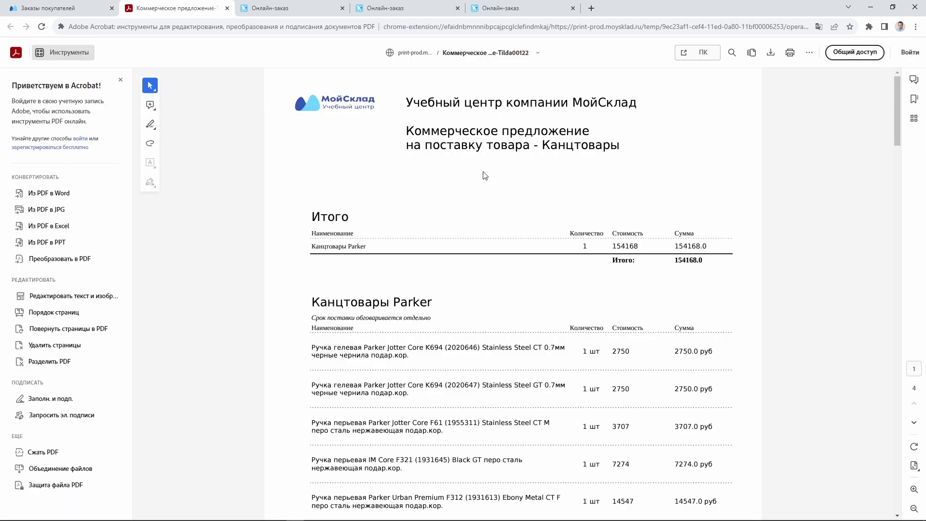
scroll(483, 173, "down", 15)
scroll(481, 170, "down", 20)
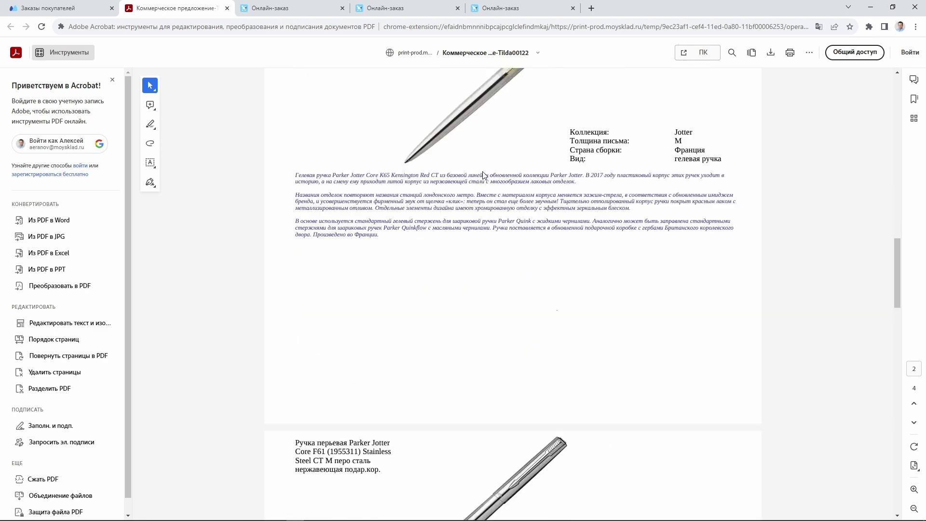
scroll(473, 264, "up", 20)
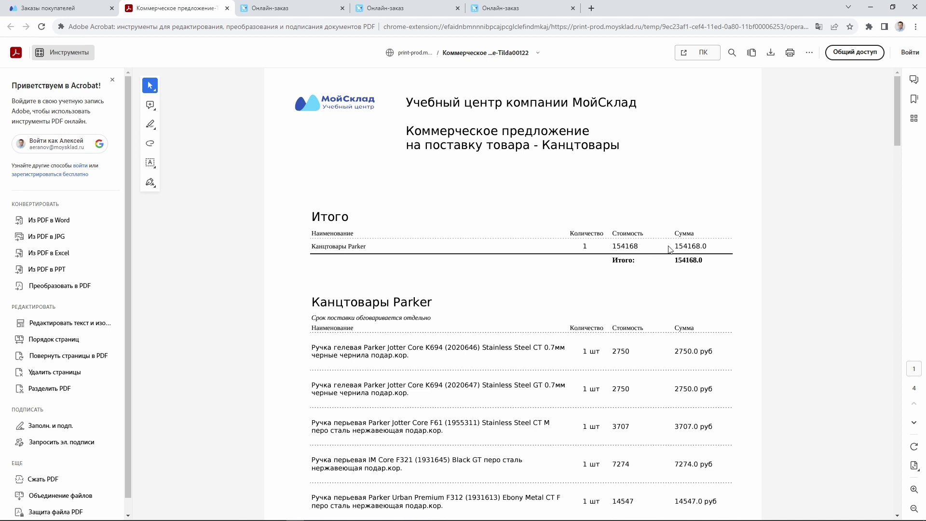
left_click_drag(671, 246, 696, 247)
Scroll through the 4-page proposal PDF listing six Parker pens totalling 154168.0
scroll(436, 234, "down", 2)
scroll(436, 234, "down", 10)
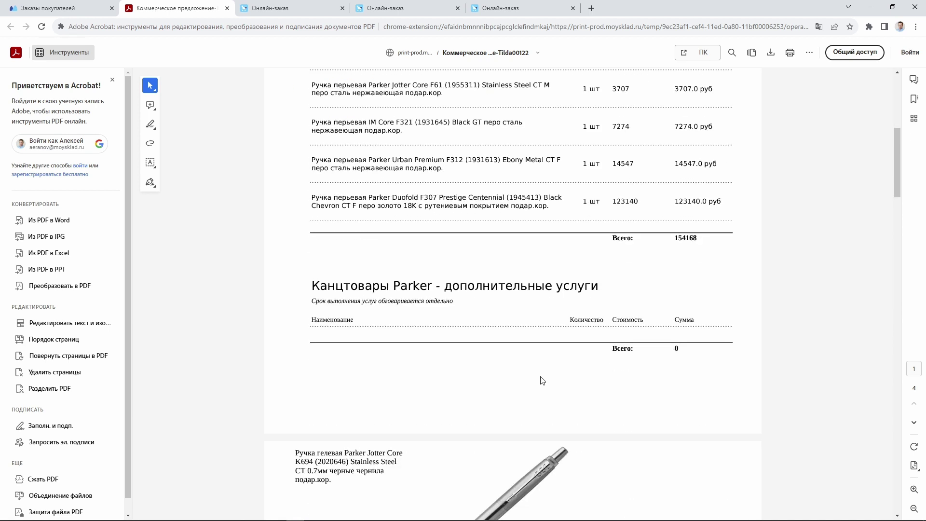
scroll(530, 232, "down", 3)
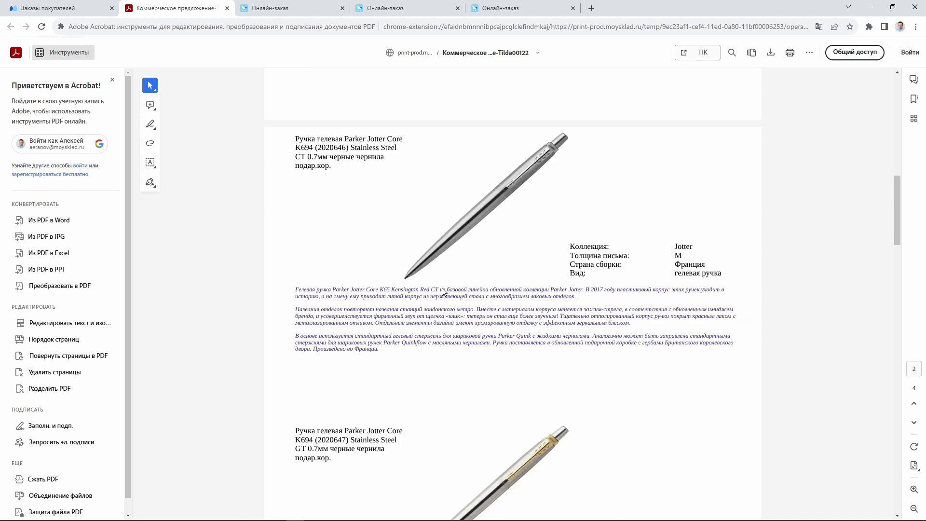
scroll(531, 246, "up", 3)
scroll(530, 256, "down", 2)
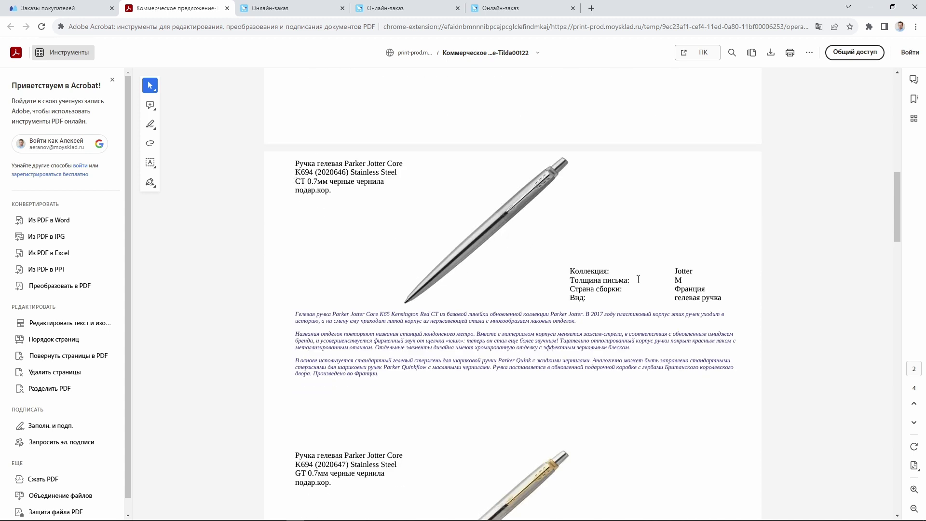
scroll(656, 212, "down", 3)
scroll(588, 458, "down", 5)
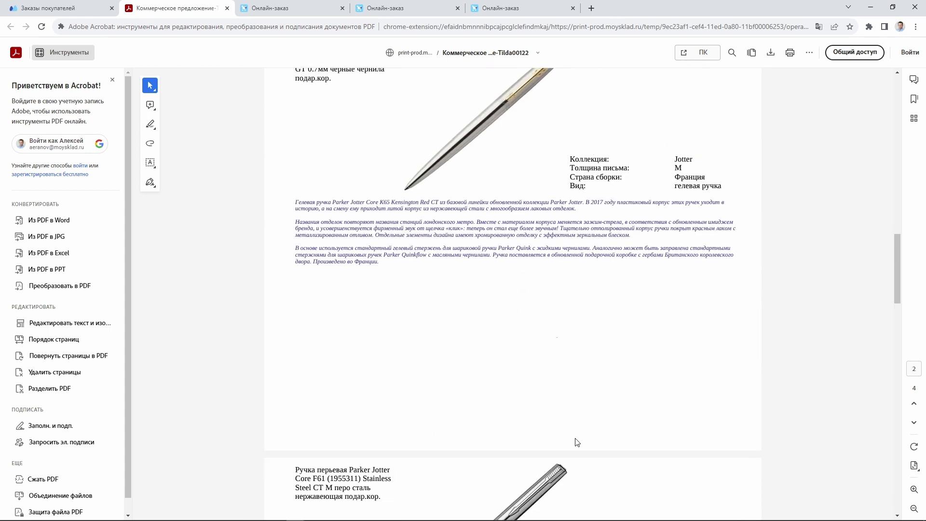
scroll(579, 439, "down", 15)
scroll(584, 430, "up", 12)
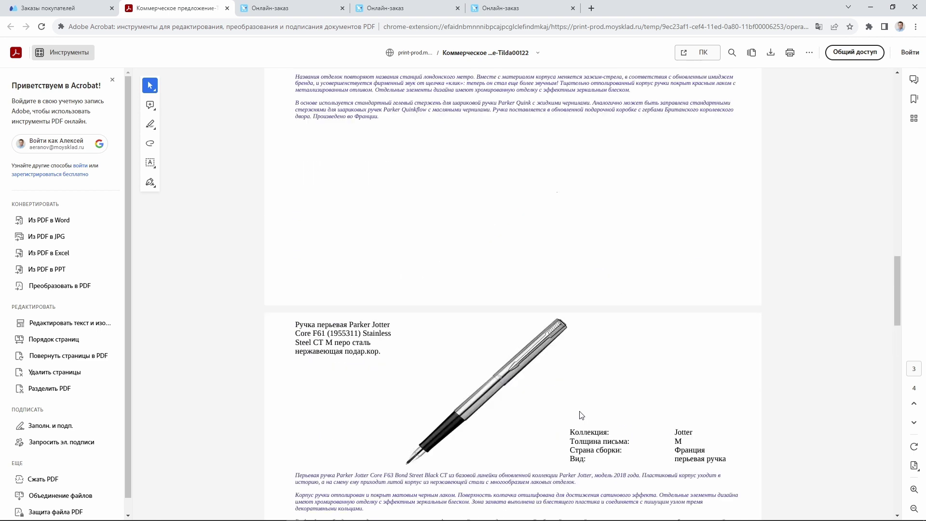
scroll(576, 414, "up", 20)
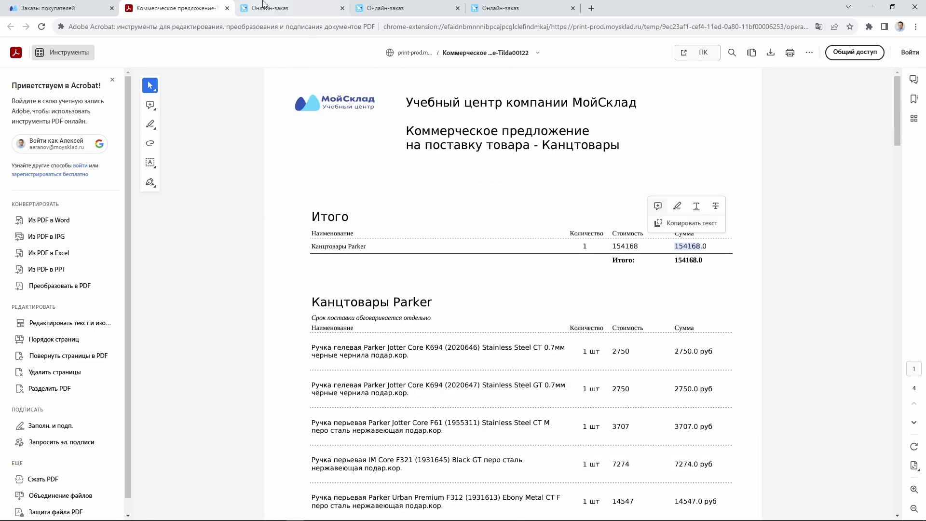
Create and save customer invoice 00013 from order Tilda00122
left_click(227, 8)
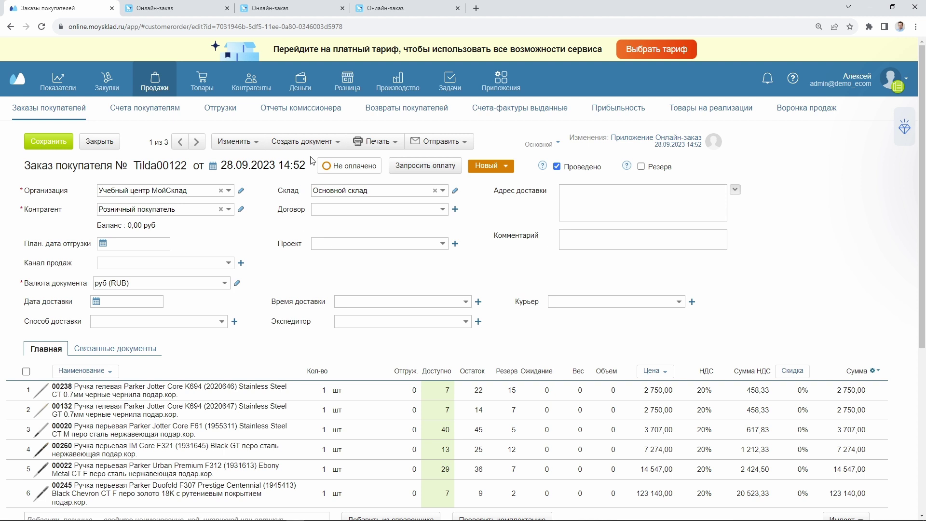
left_click(304, 142)
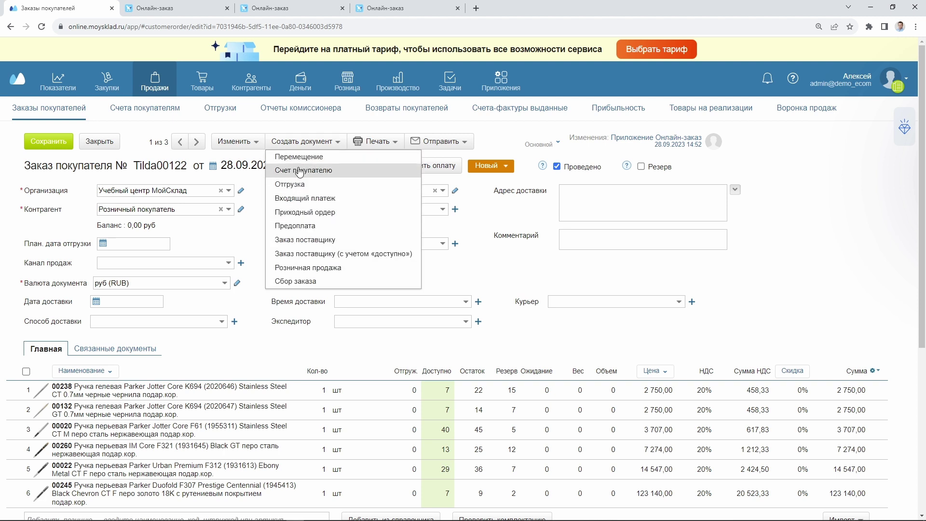
left_click(300, 171)
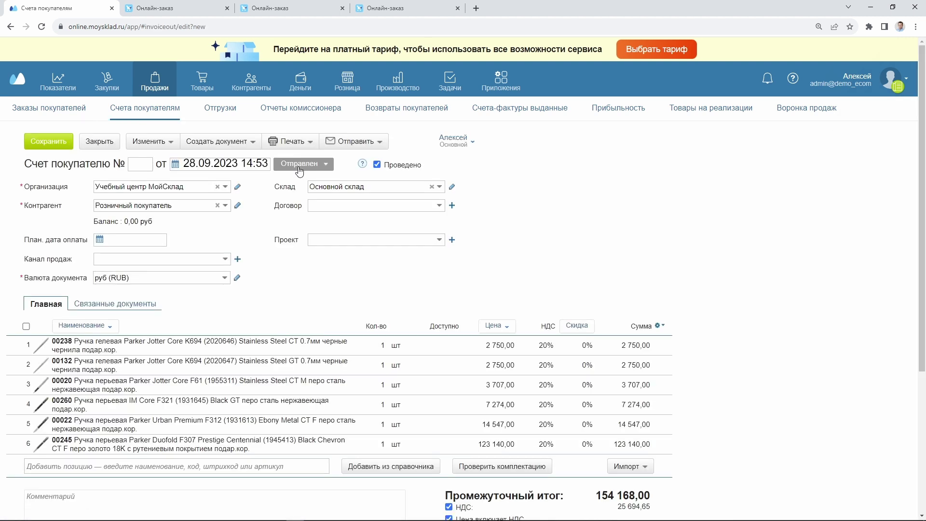
left_click(44, 142)
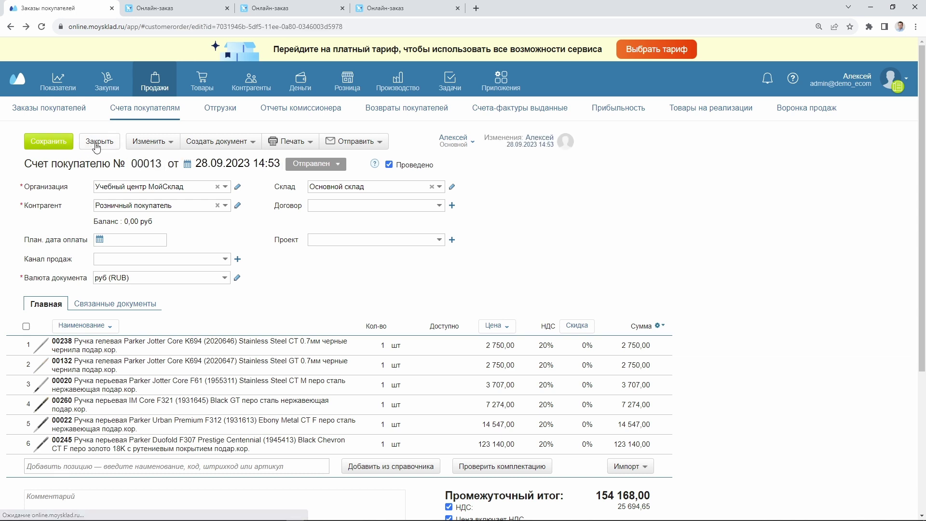
Set order Tilda00122's status to Подтвержден
left_click(99, 141)
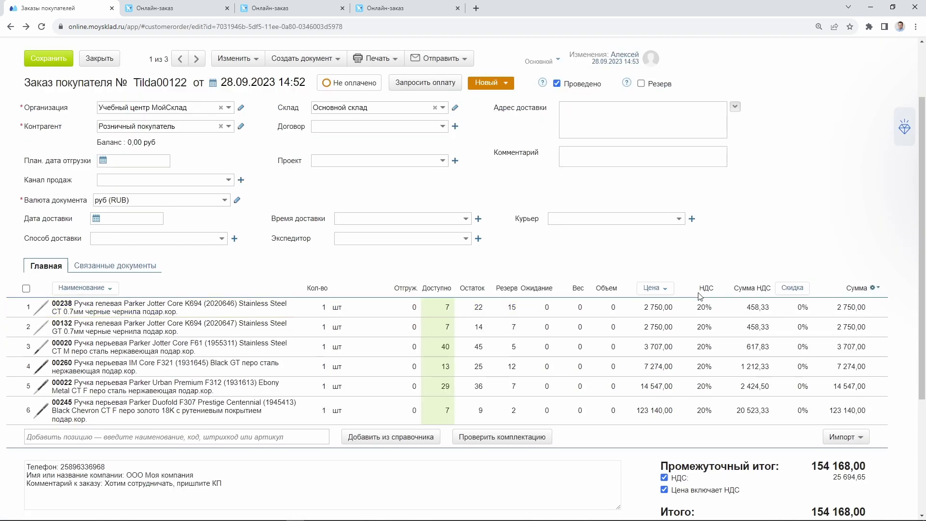
left_click(492, 83)
left_click(504, 116)
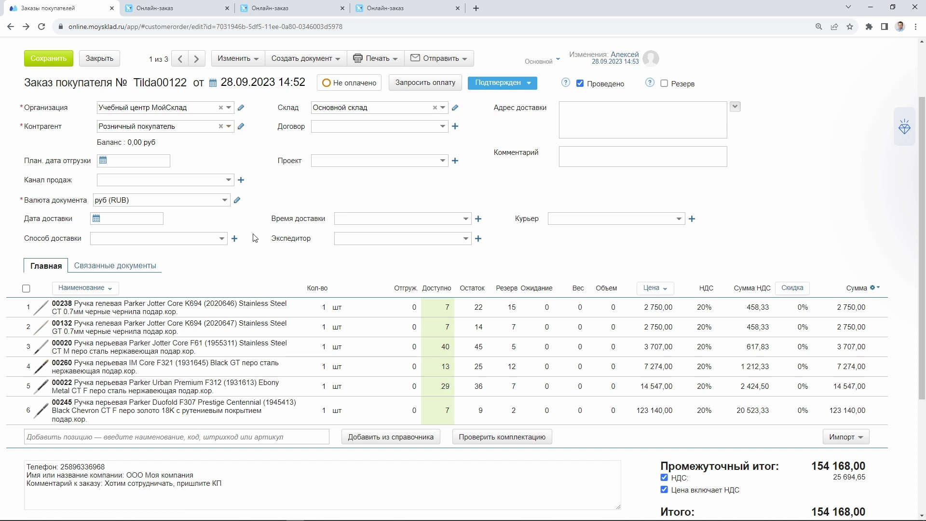
scroll(830, 394, "down", 2)
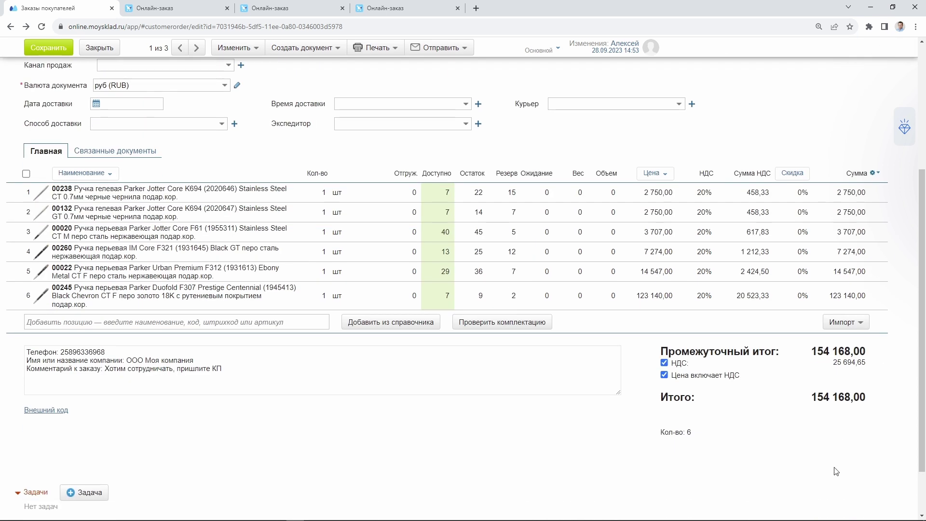
mouse_move(827, 520)
scroll(350, 385, "up", 2)
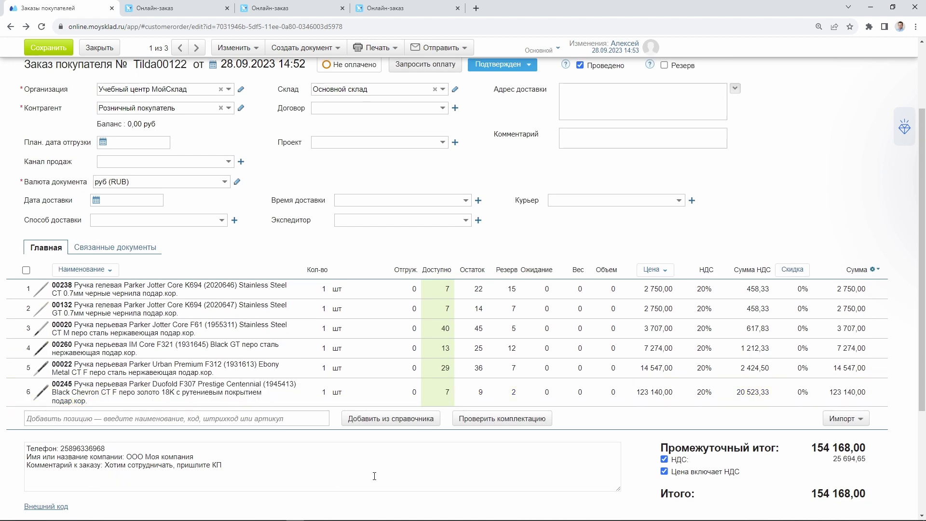
scroll(374, 476, "up", 2)
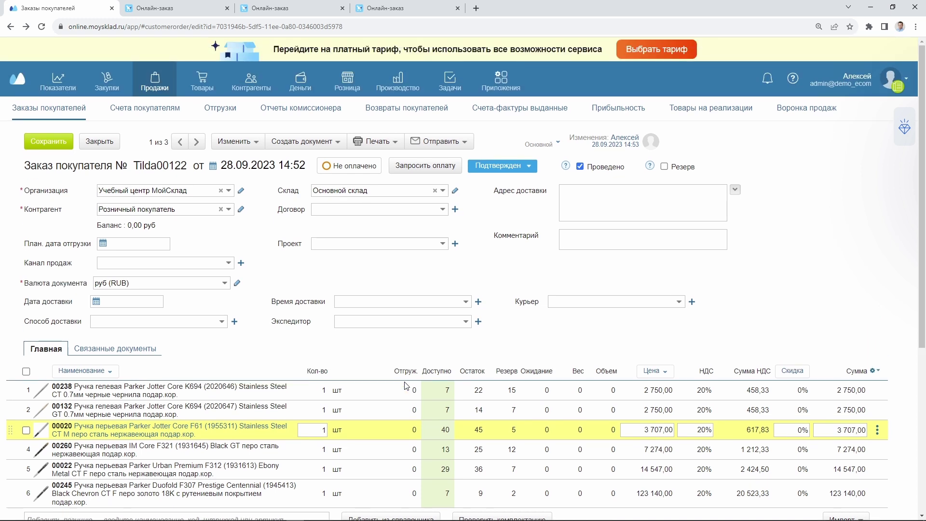
left_click(256, 8)
left_click(164, 5)
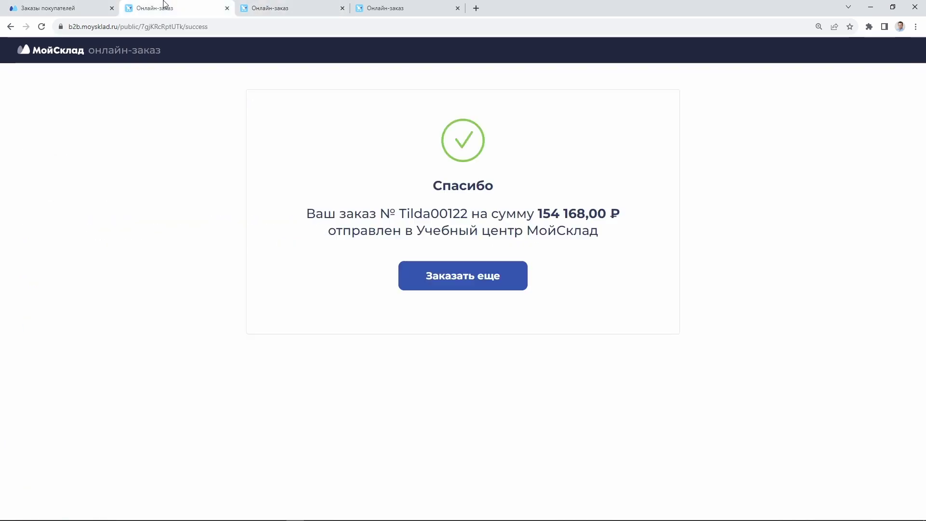
left_click(386, 8)
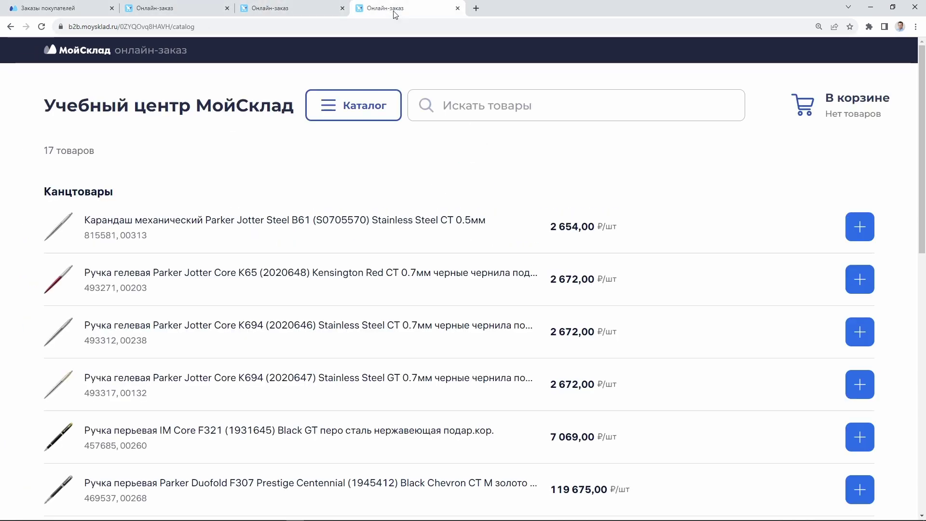
left_click(185, 10)
left_click(77, 8)
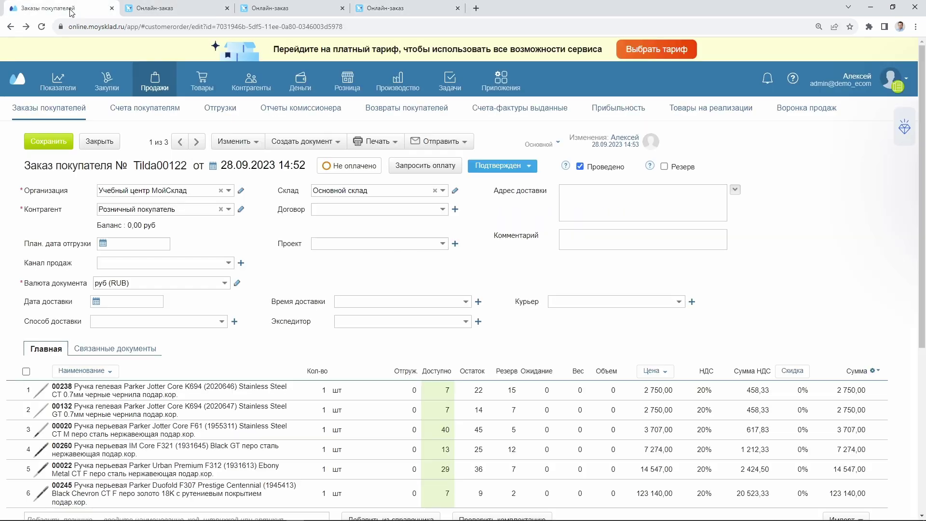